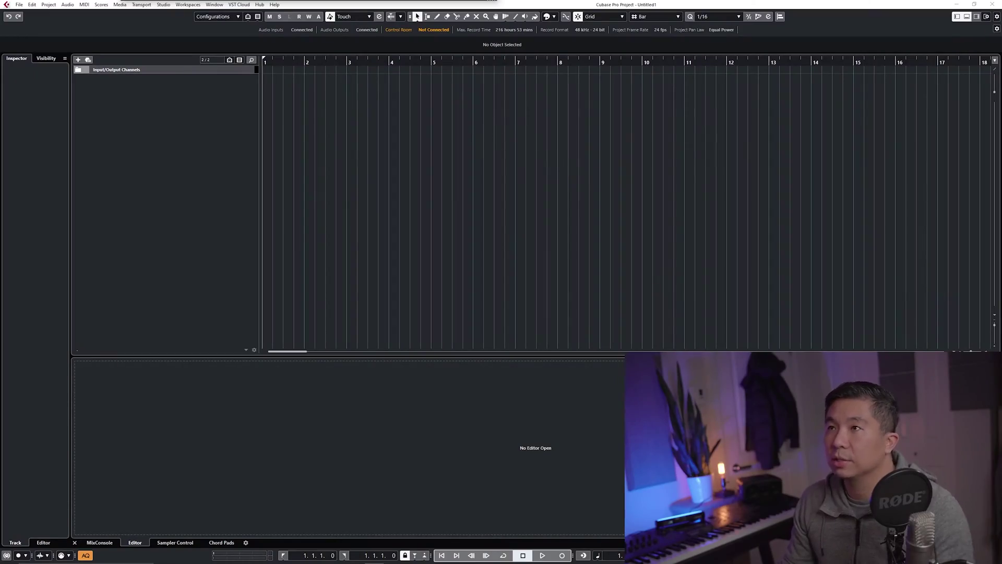
Step: Import the Demo-ActionCue-720p video file onto a new Video track at the project start
click(212, 126)
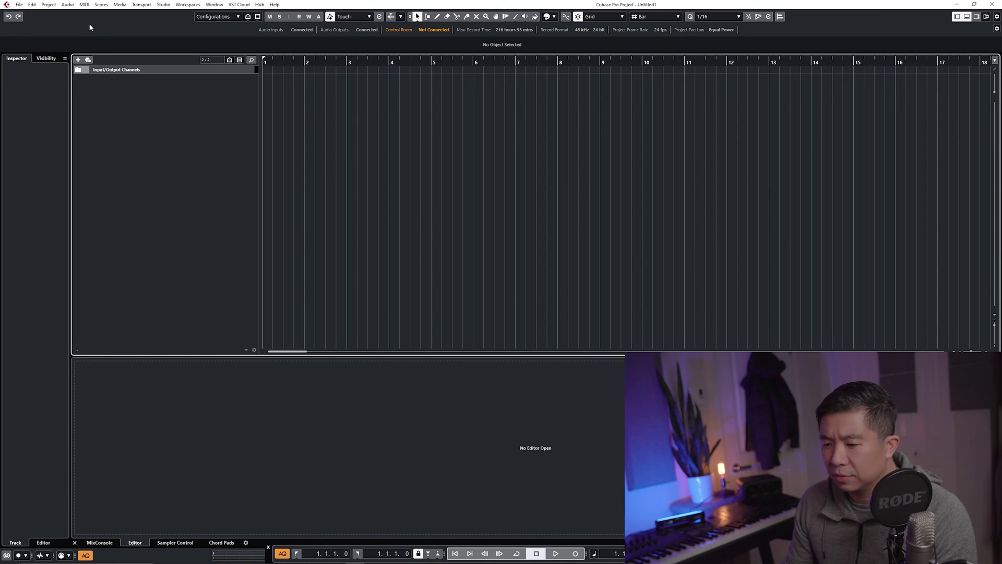
click(19, 5)
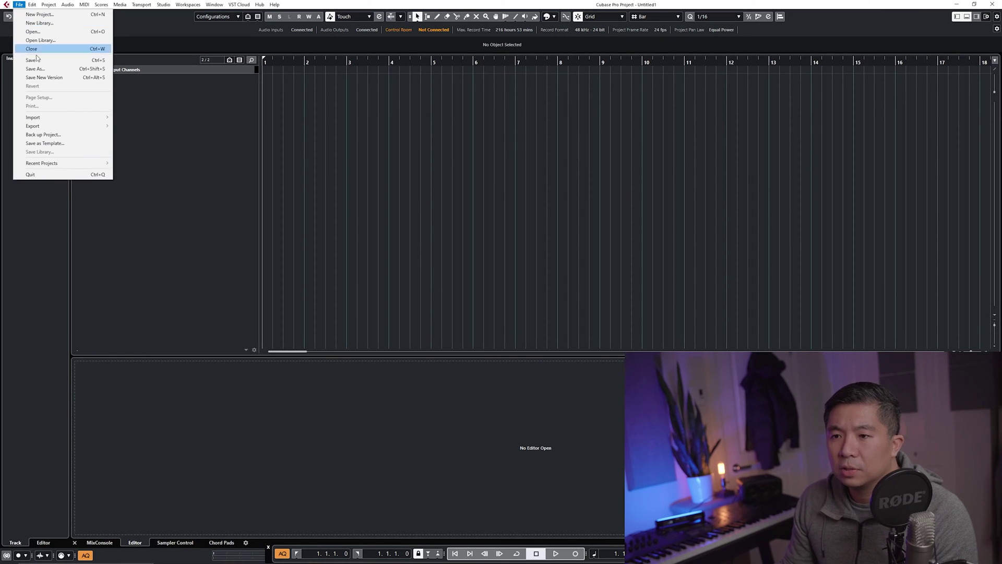
mouse_move(66, 118)
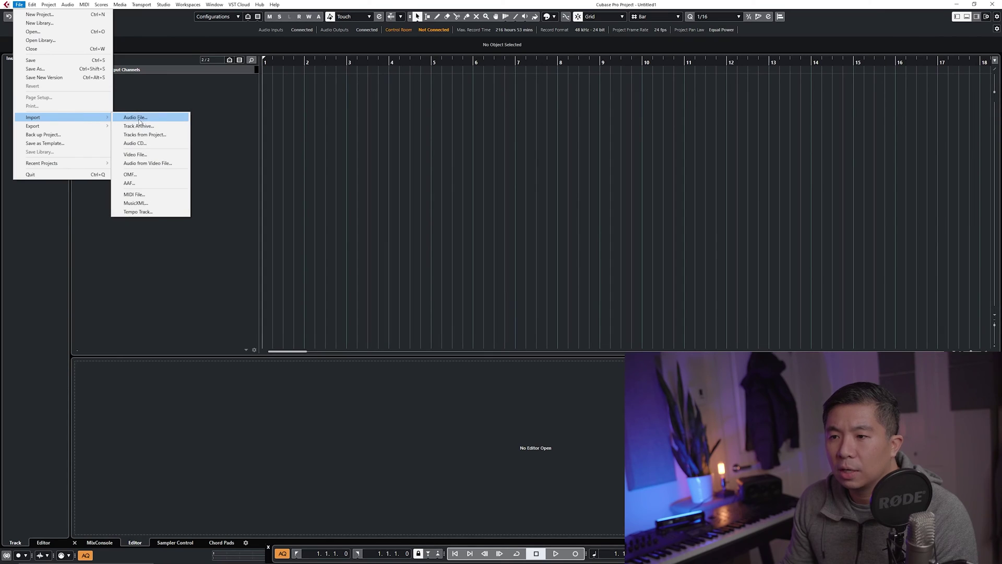
click(149, 155)
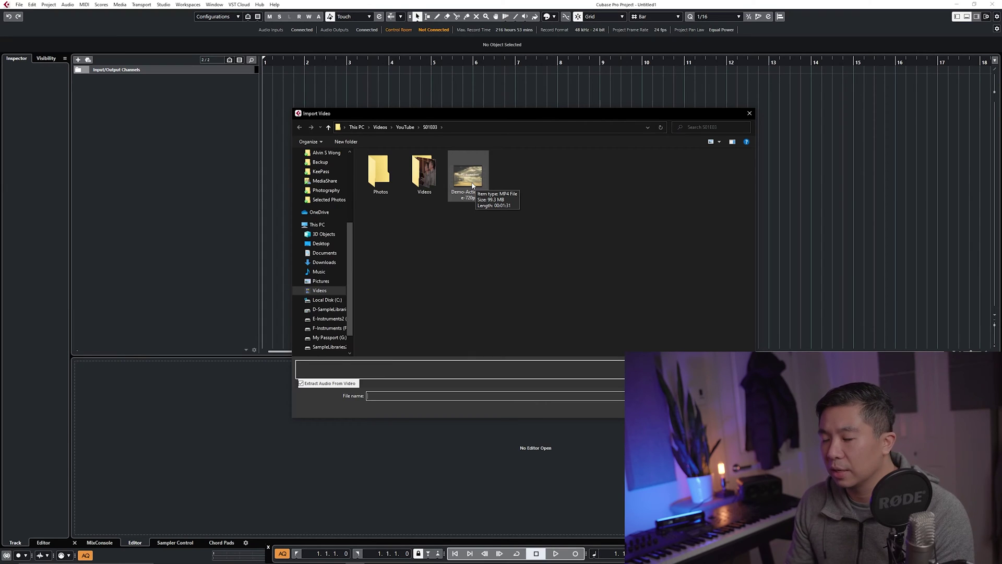
double_click(473, 186)
click(19, 5)
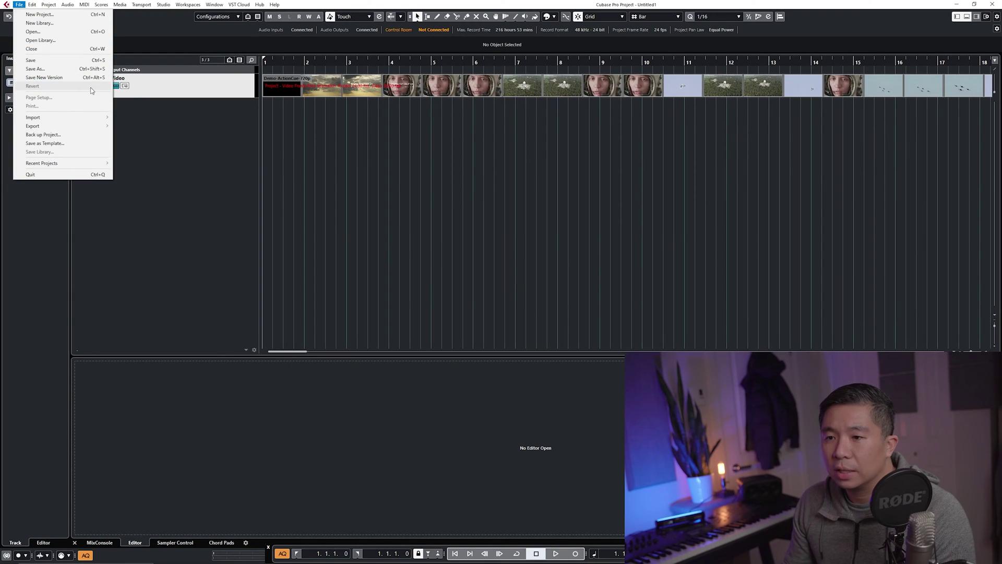
mouse_move(49, 7)
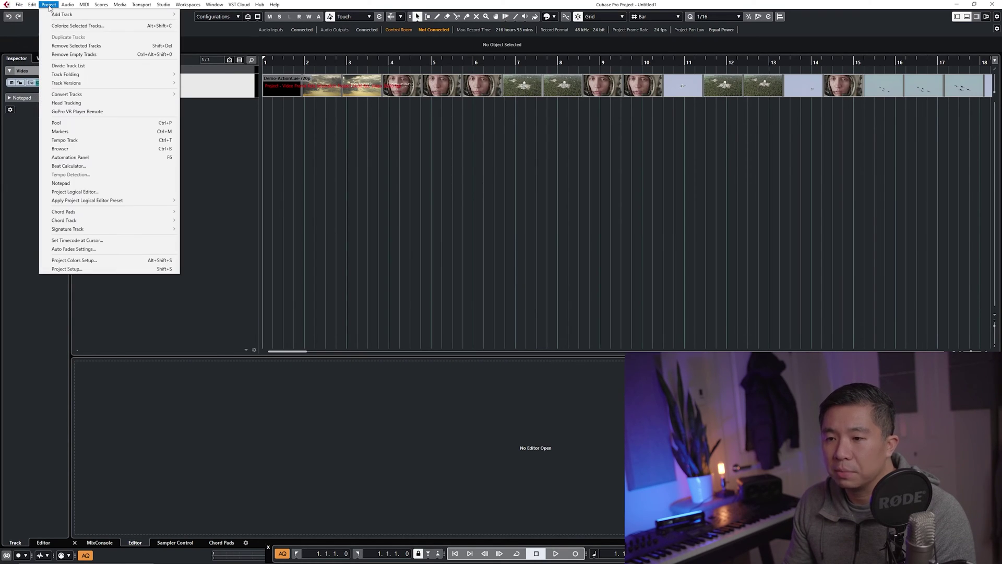
Step: Change the Project Setup frame rate from 24 fps to 30 fps
click(86, 267)
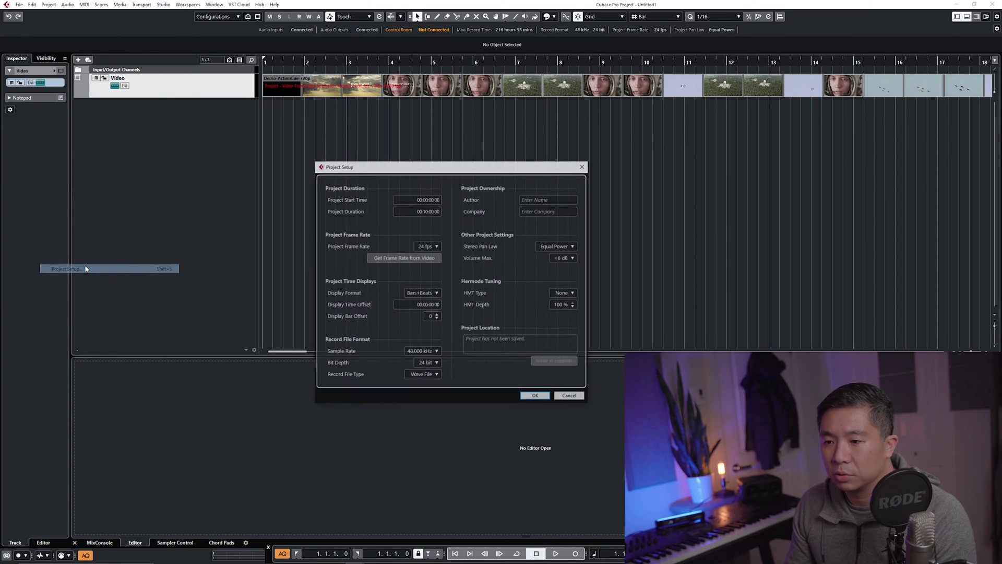
click(403, 259)
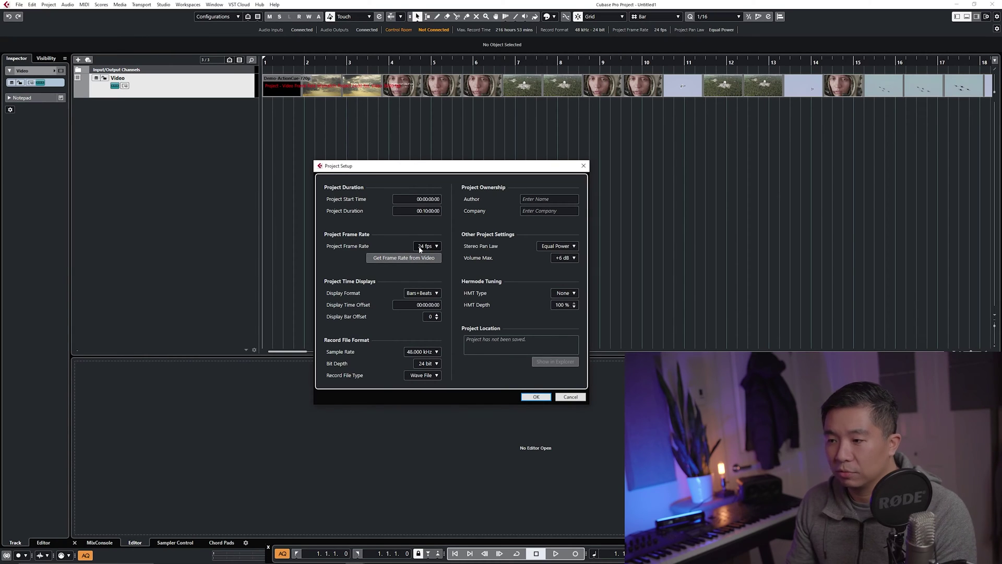
click(426, 248)
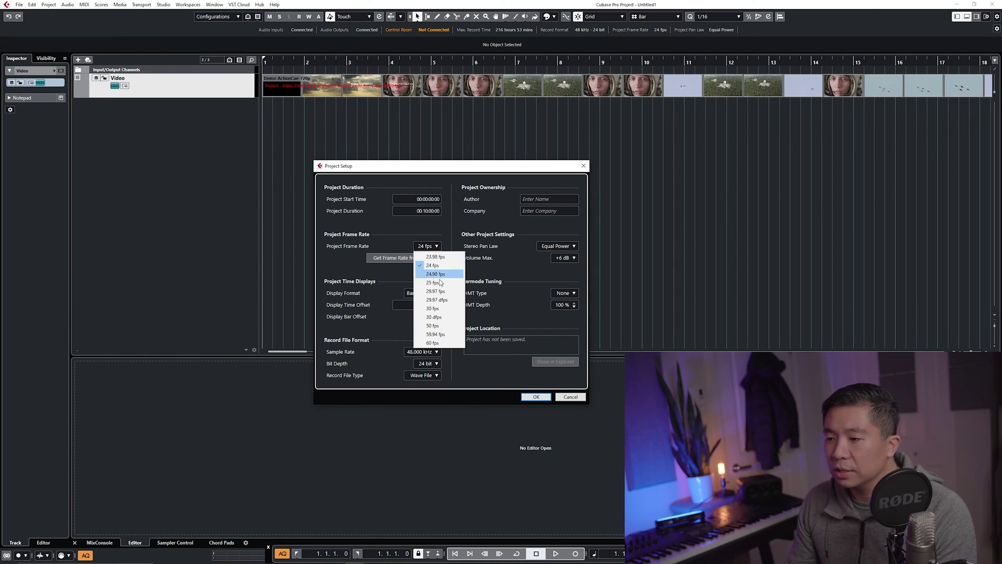
click(433, 308)
key(Return)
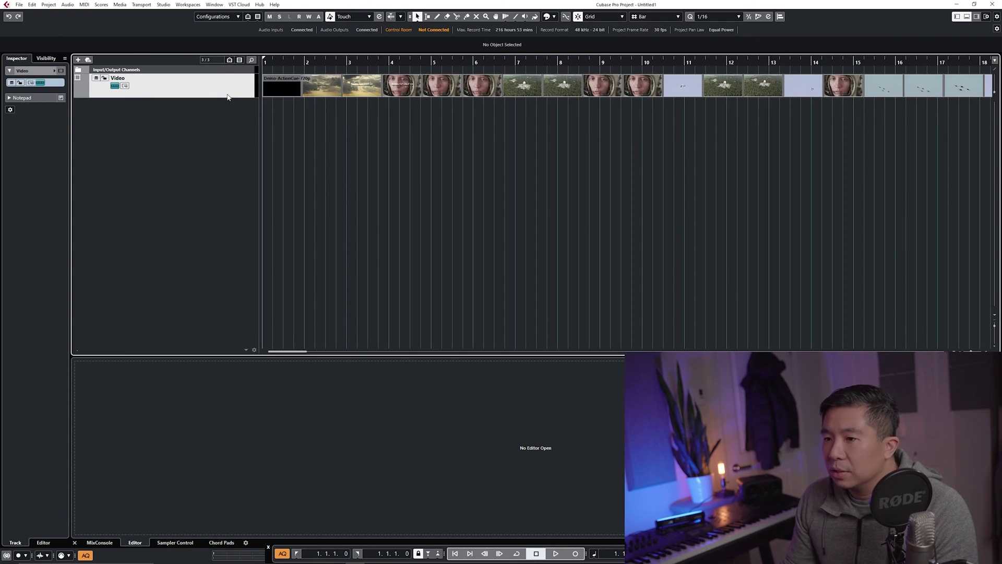
Step: Open the Video Player at Half Size and move it to the lower left
click(61, 70)
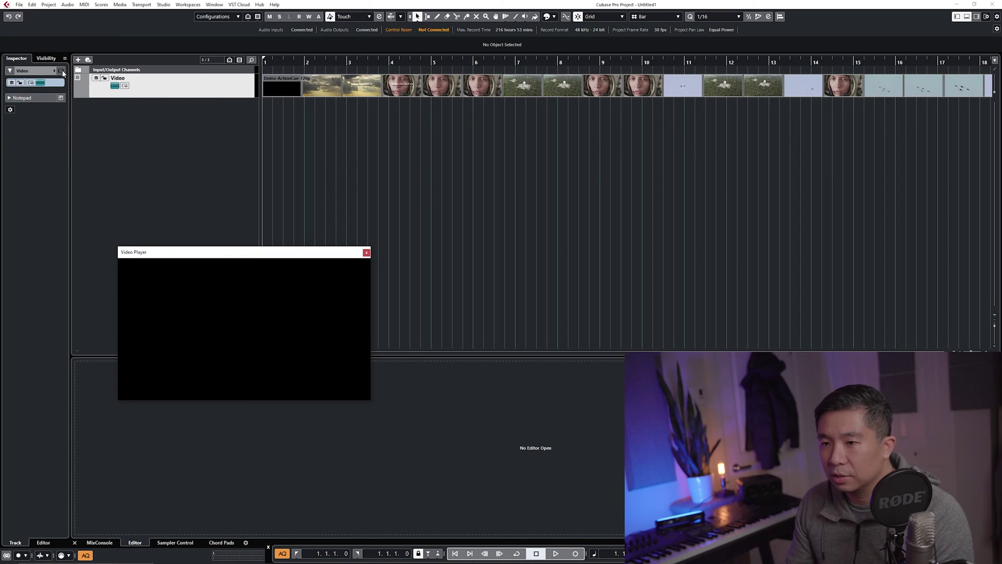
drag(251, 290, 221, 247)
right_click(193, 278)
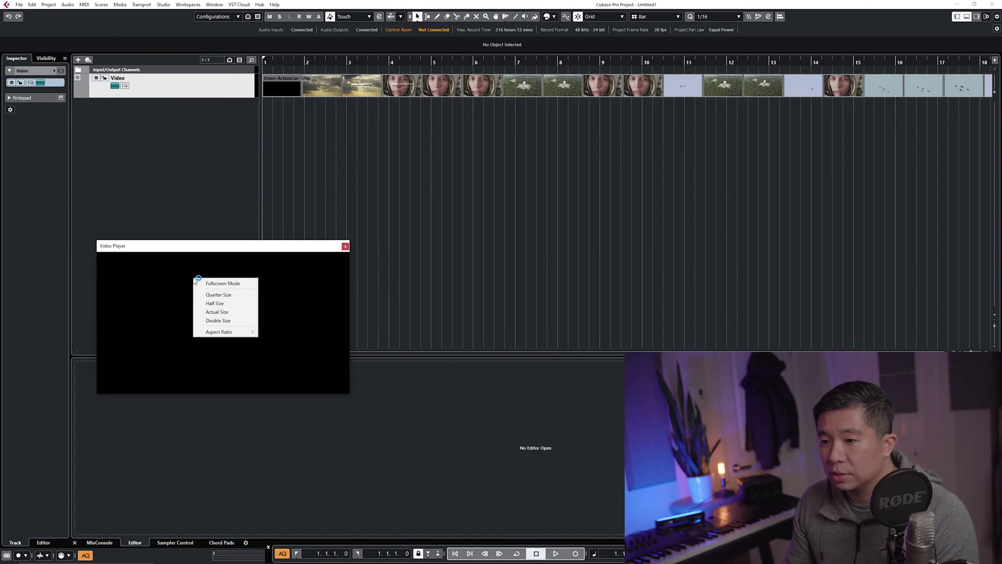
click(230, 306)
drag(220, 250, 147, 383)
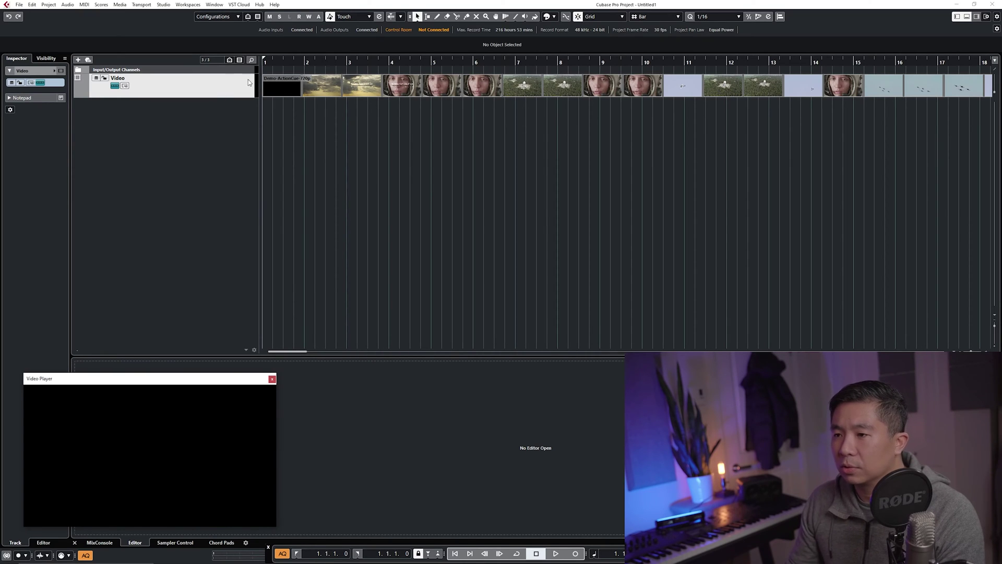
Step: Play the footage briefly to confirm it works, then fine-tune the player's position
key(space)
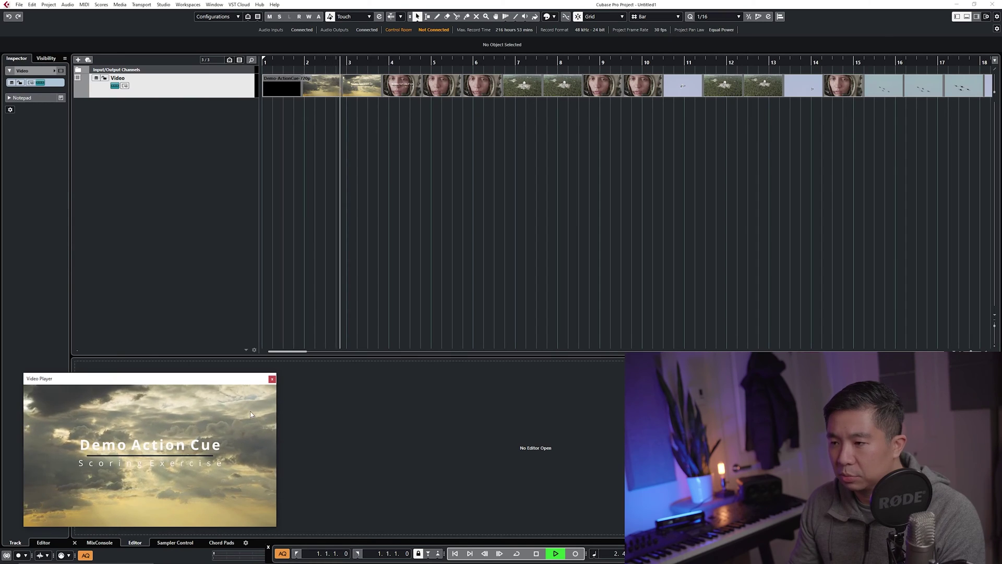
key(space)
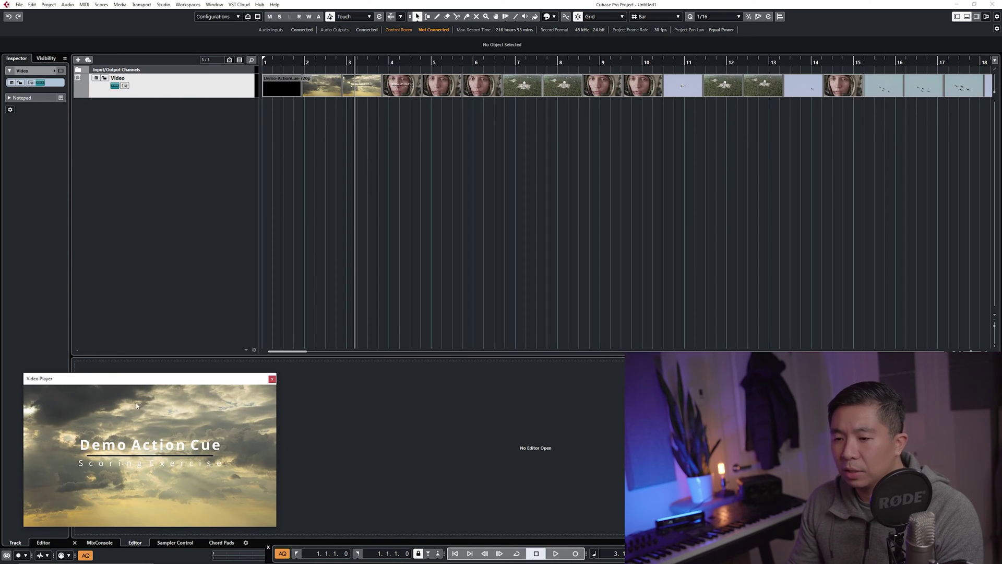
drag(140, 379, 137, 363)
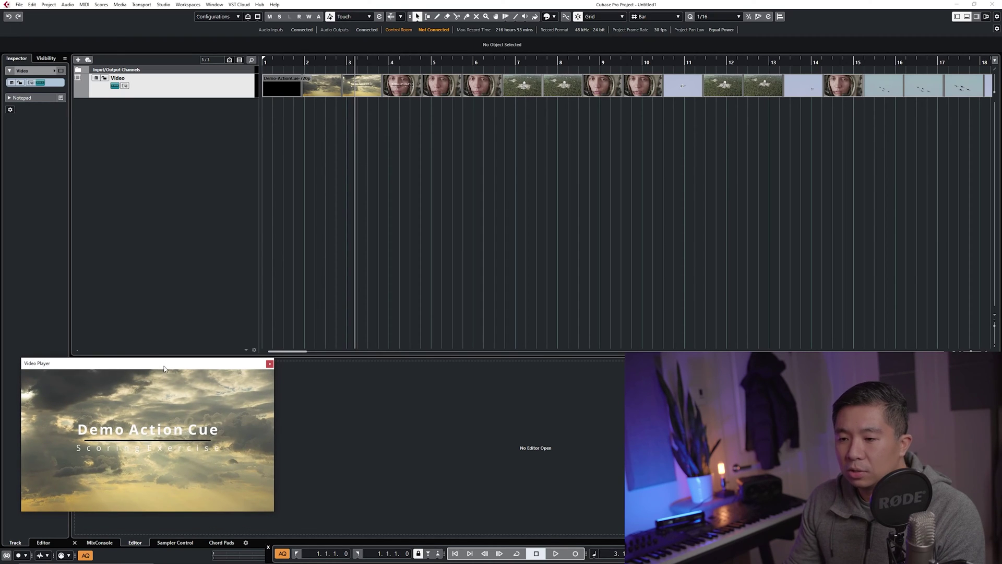
drag(163, 369, 156, 388)
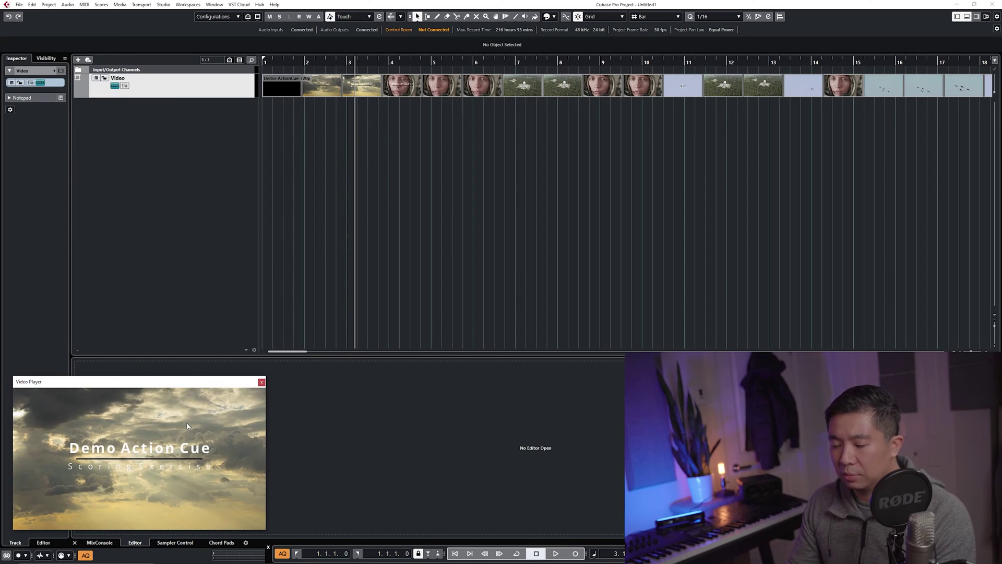
click(164, 5)
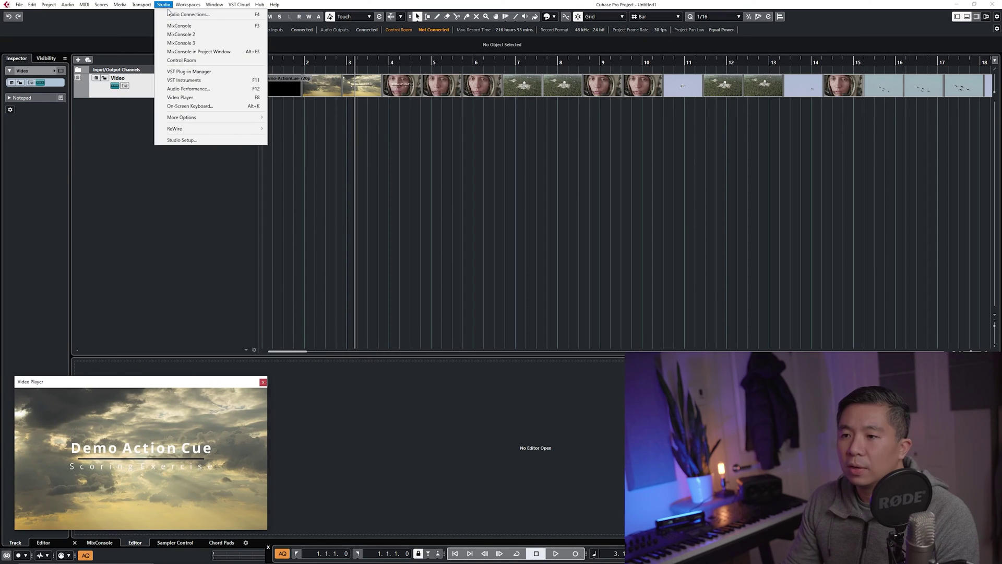
Step: Enable Show Timecode for the Video Player in Studio Setup
click(198, 142)
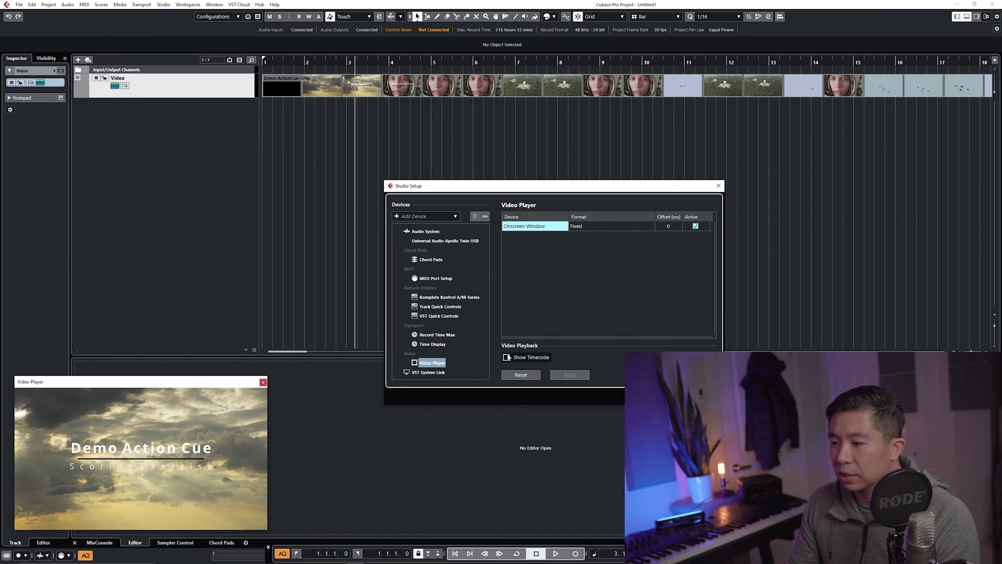
click(506, 357)
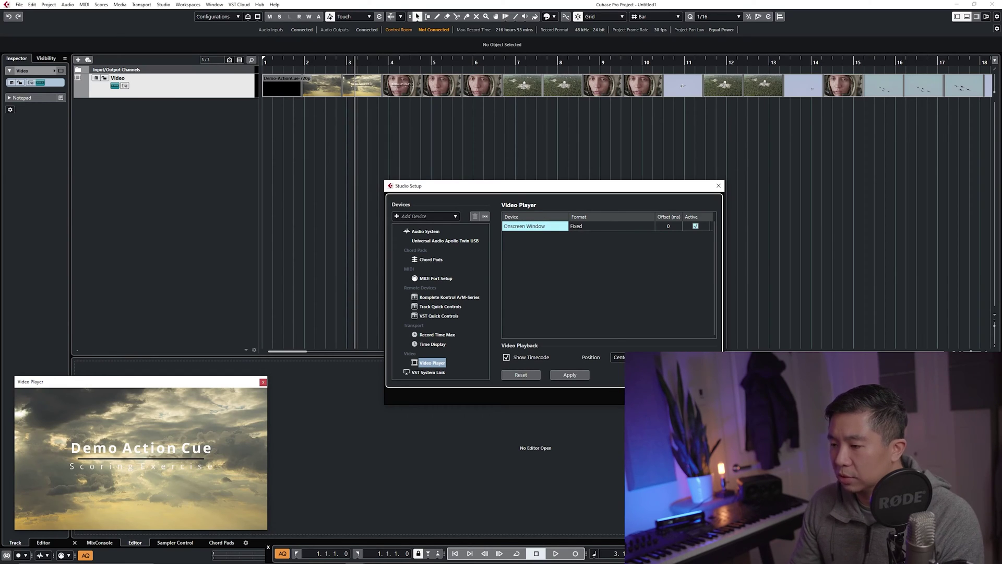
key(Return)
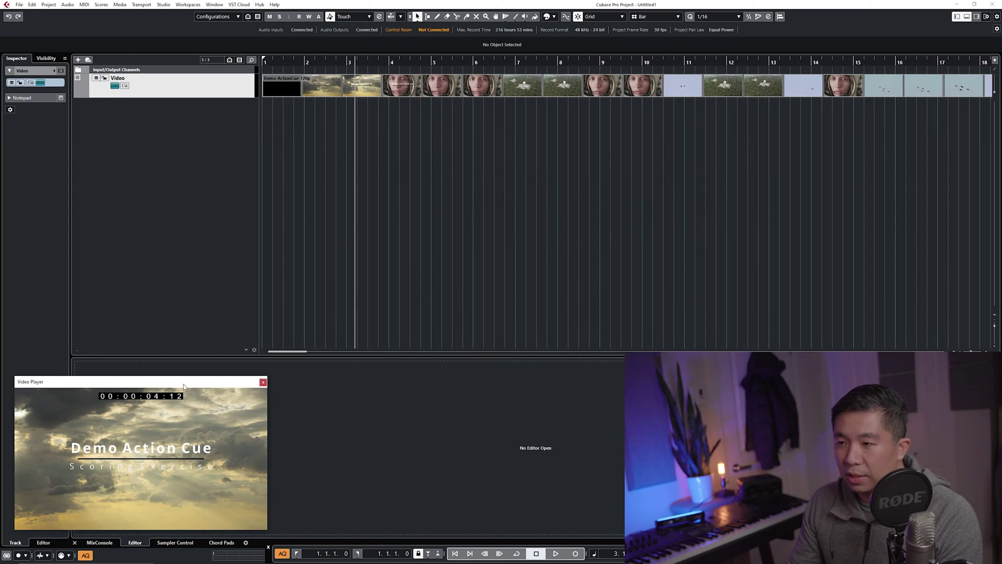
Step: Check the timecode overlay by playing and scrubbing to about ten seconds, then return to the start
key(space)
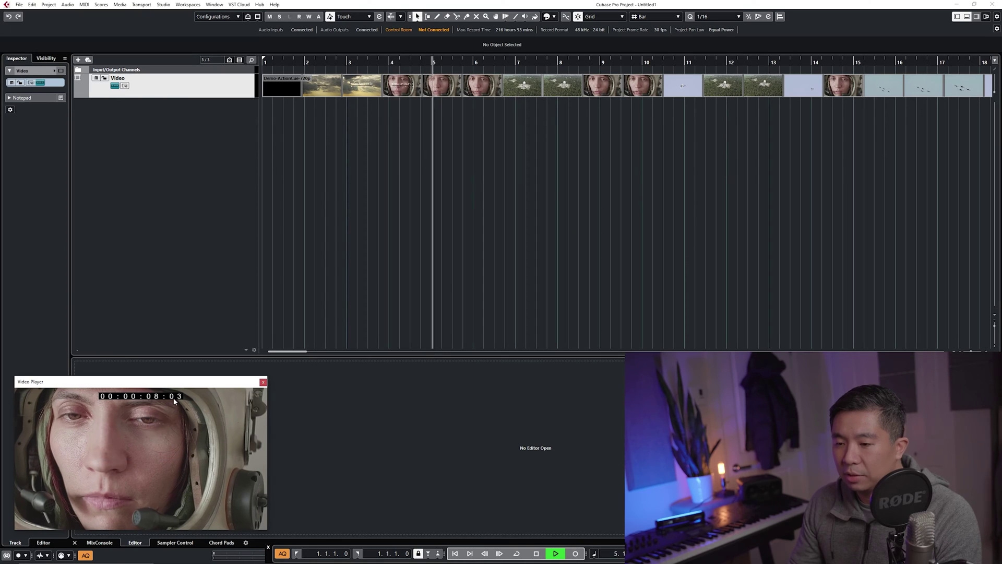
key(space)
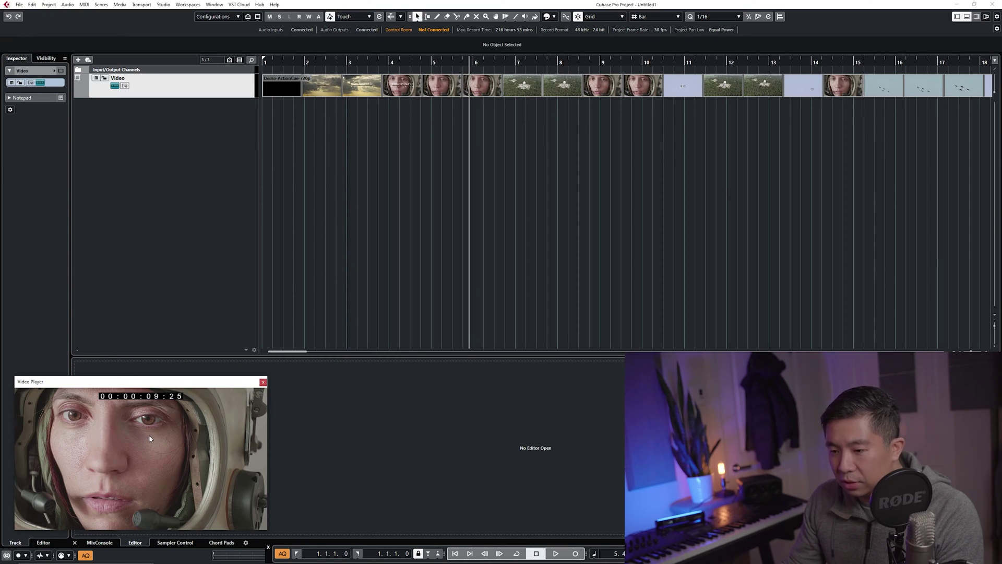
drag(149, 438, 181, 426)
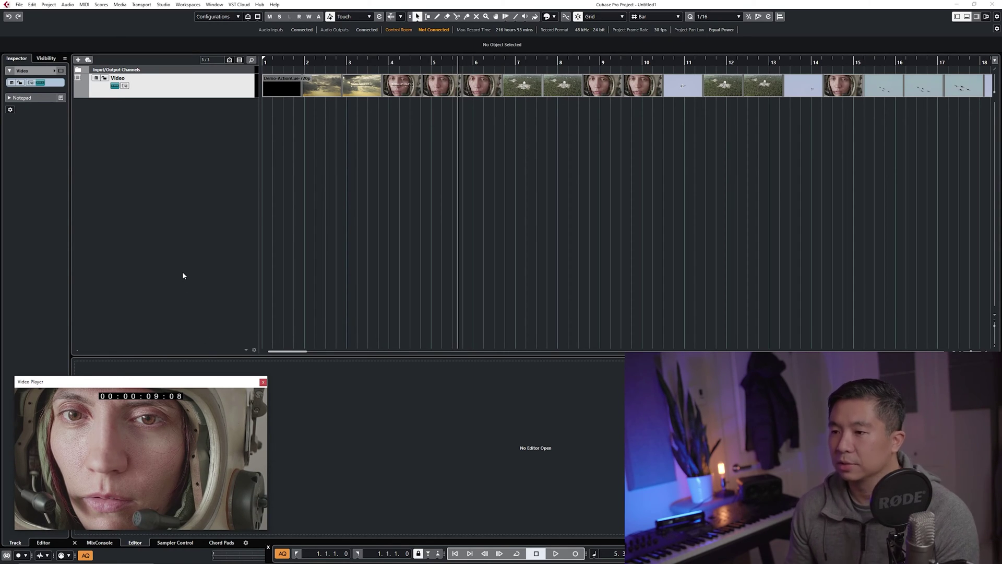
click(192, 134)
key(Home)
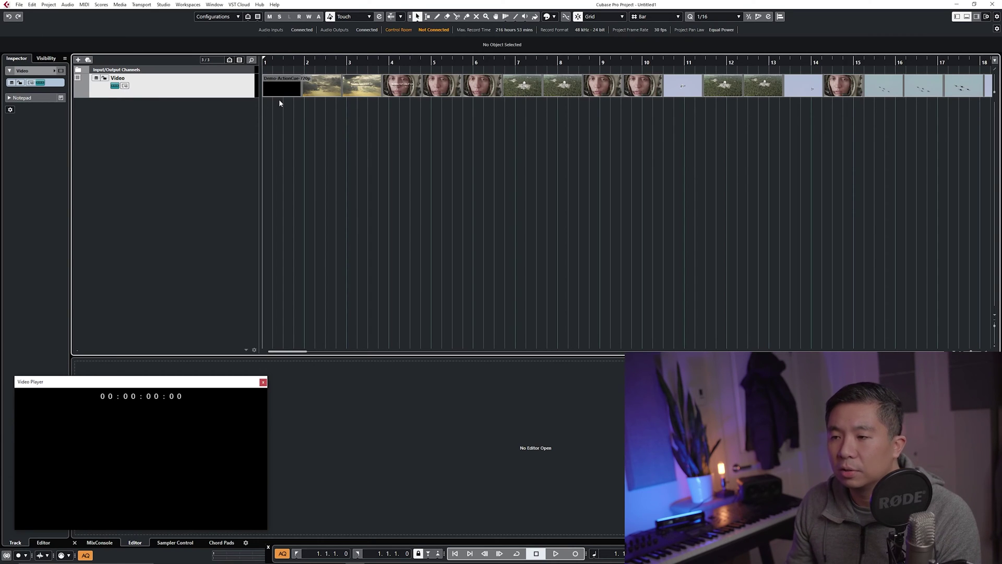
Step: Set the Display Bar Offset to 1 in Project Setup, keeping content at its bar positions
click(31, 5)
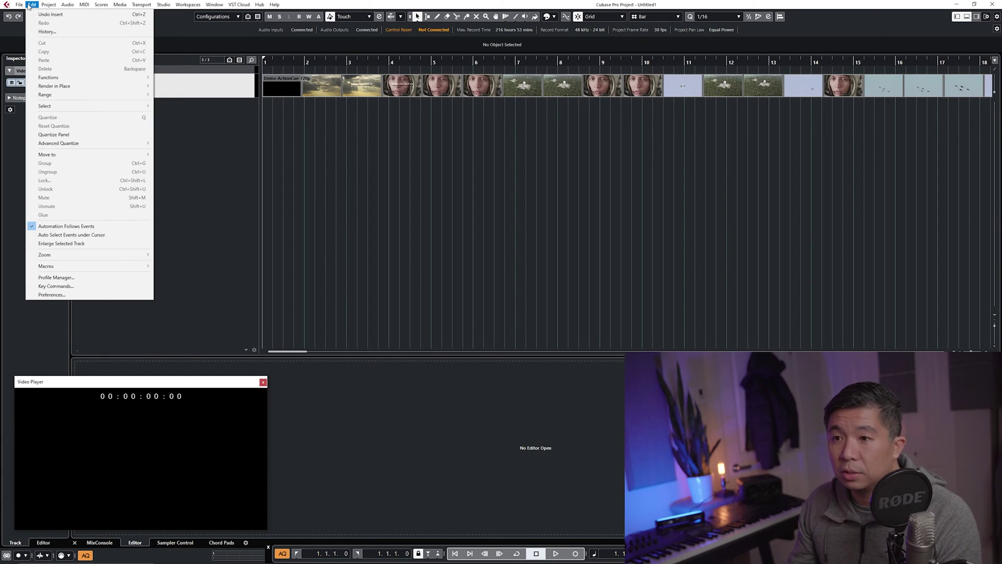
mouse_move(48, 6)
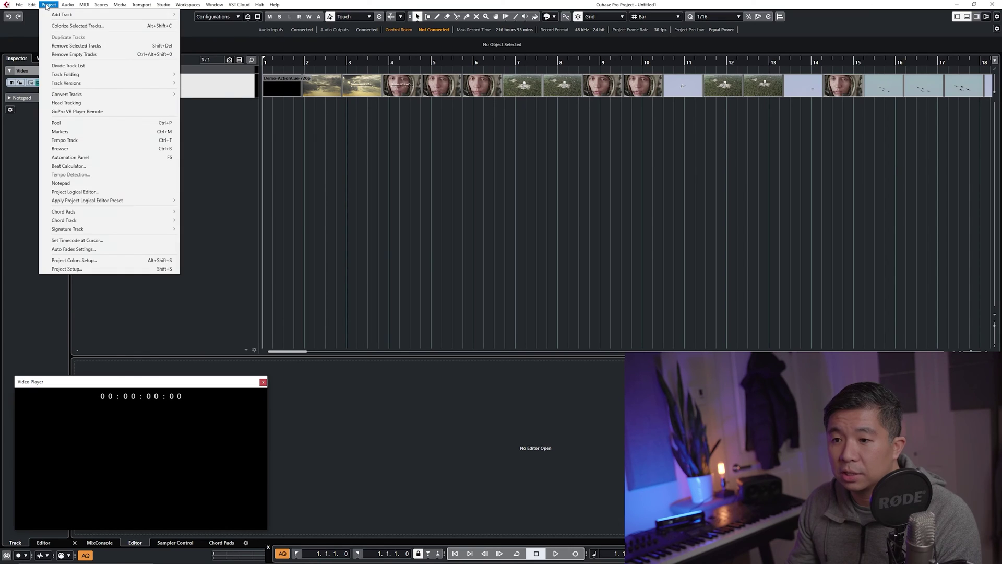
click(67, 268)
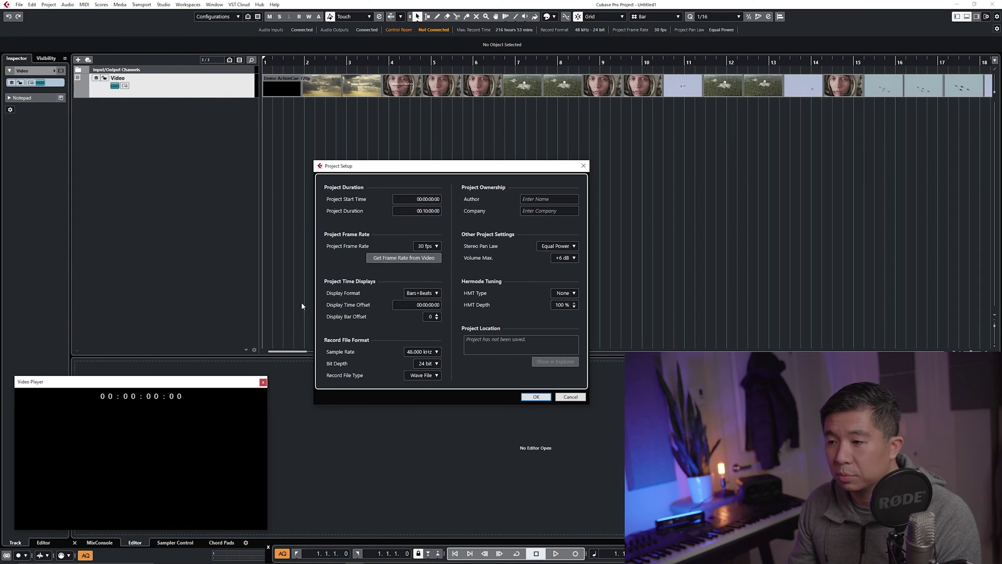
click(437, 316)
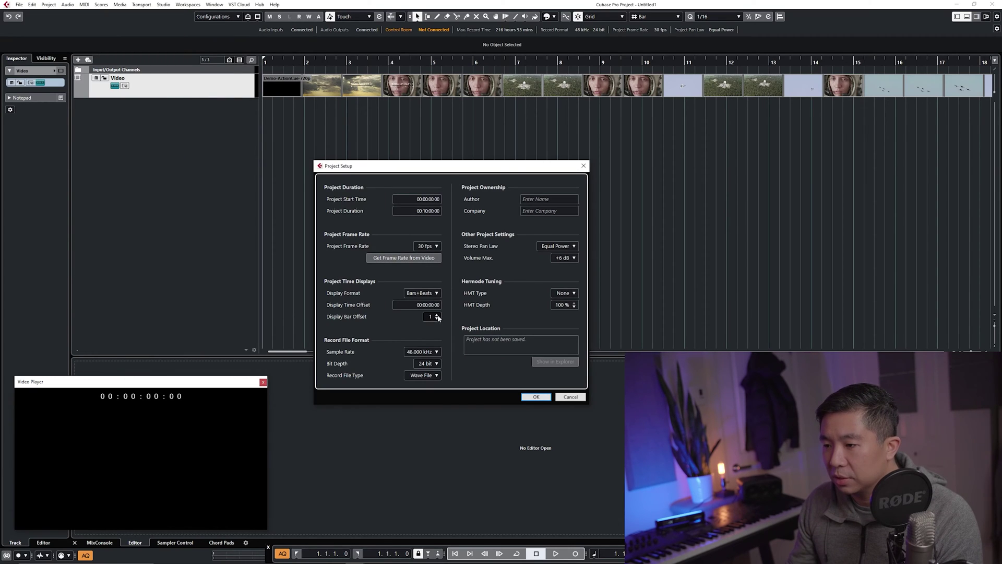
click(536, 397)
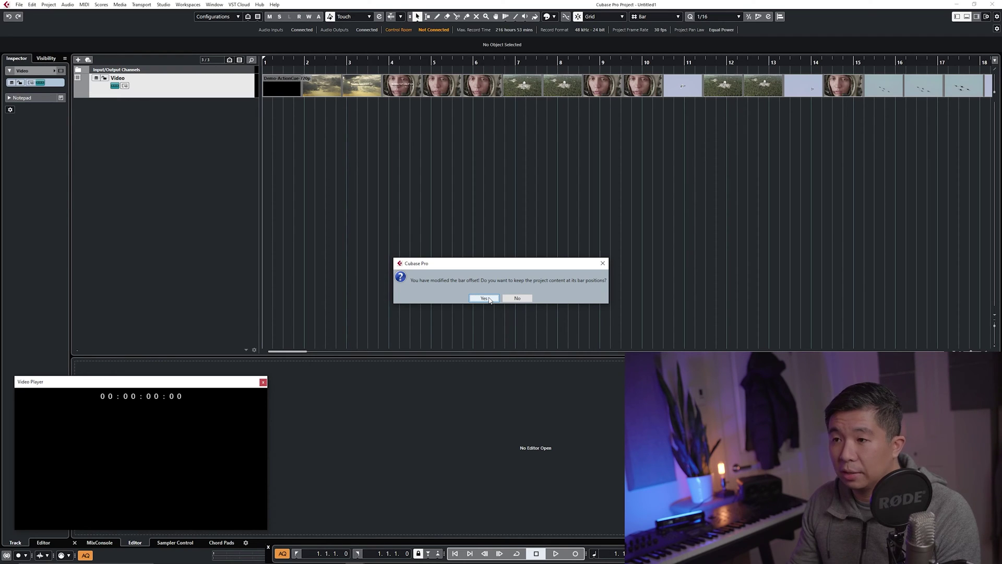
click(484, 298)
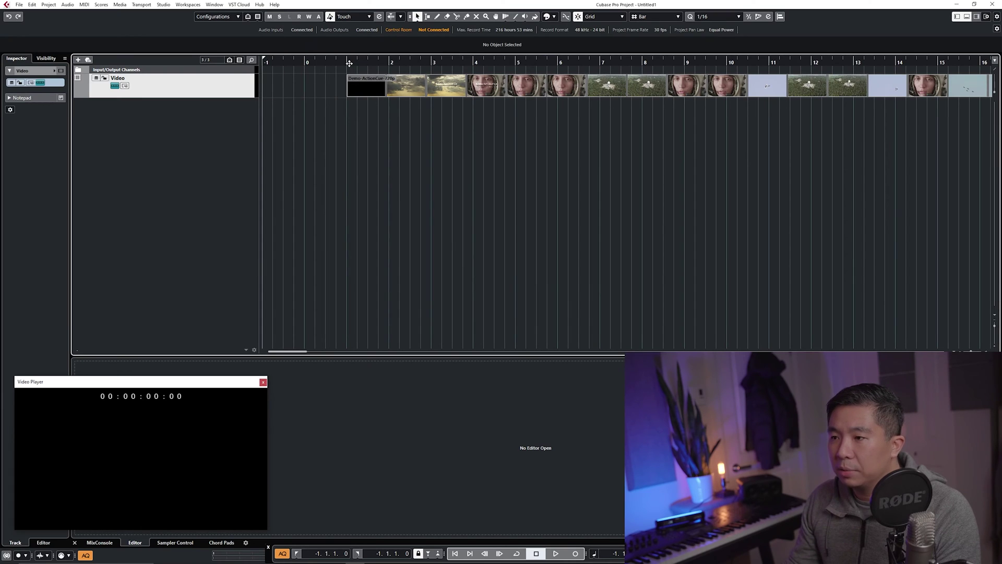
Step: Enter a new left locator value so the range spans bar 1 to bar 19, playhead at bar 1
click(345, 63)
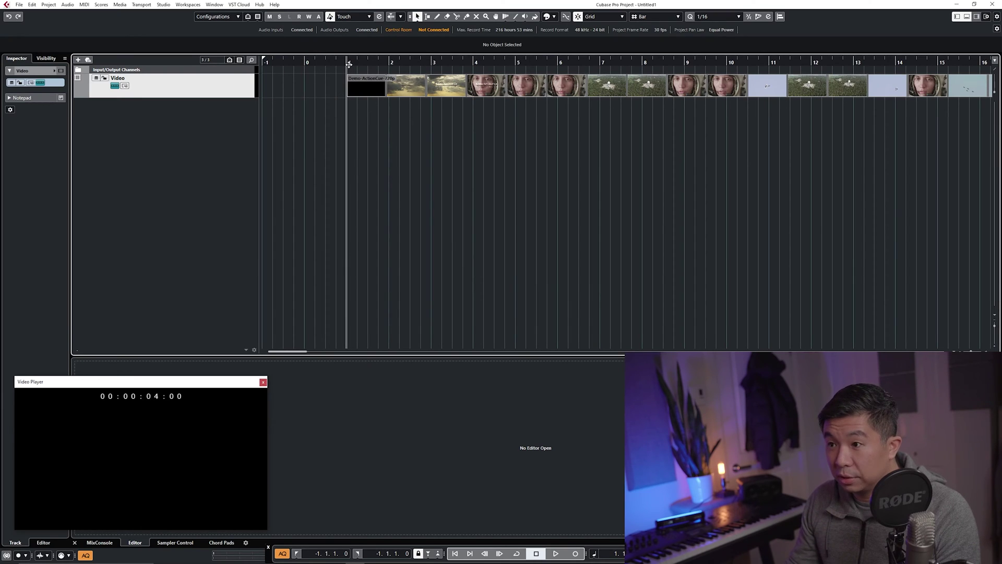
drag(209, 385, 326, 362)
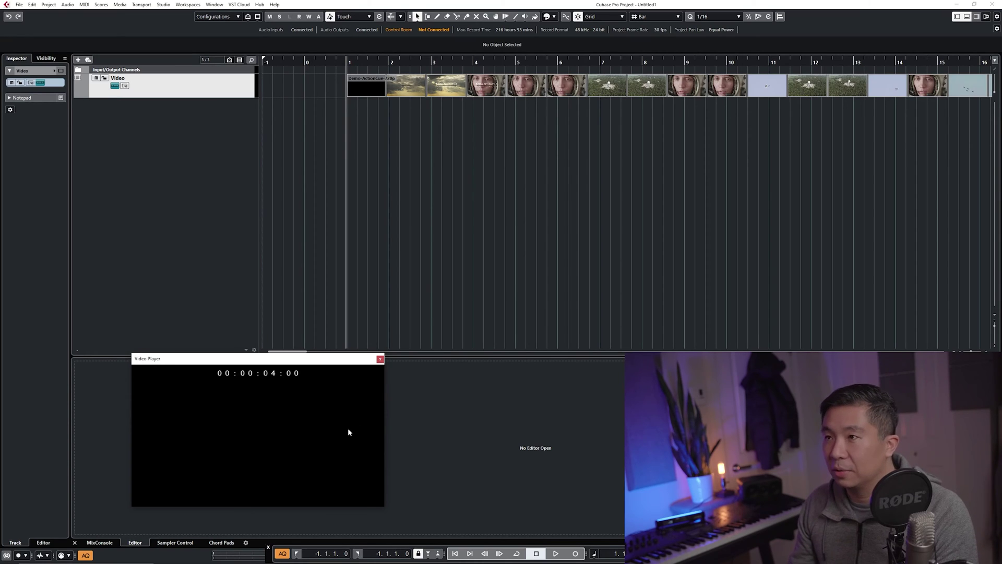
drag(366, 86, 349, 79)
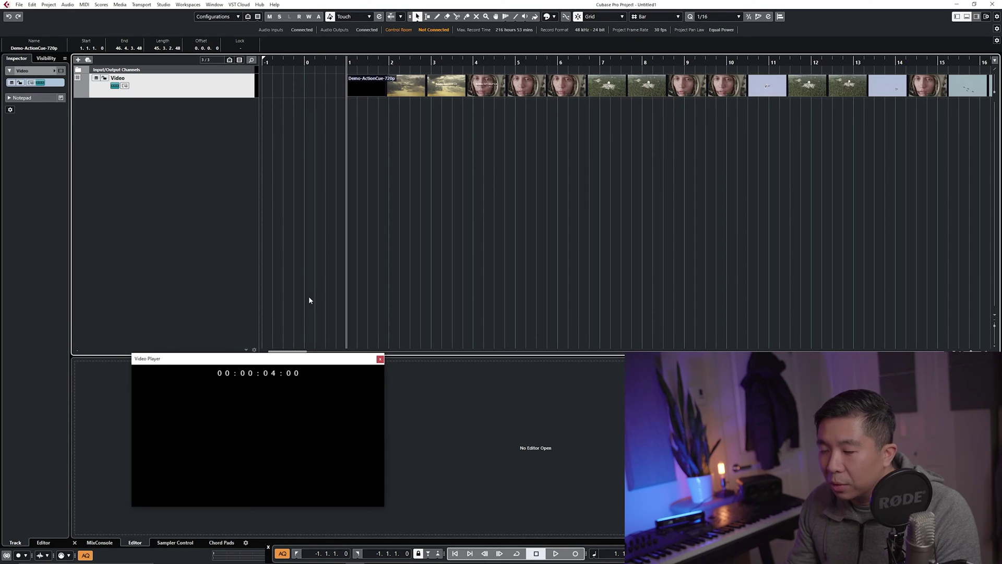
click(313, 553)
text(0)
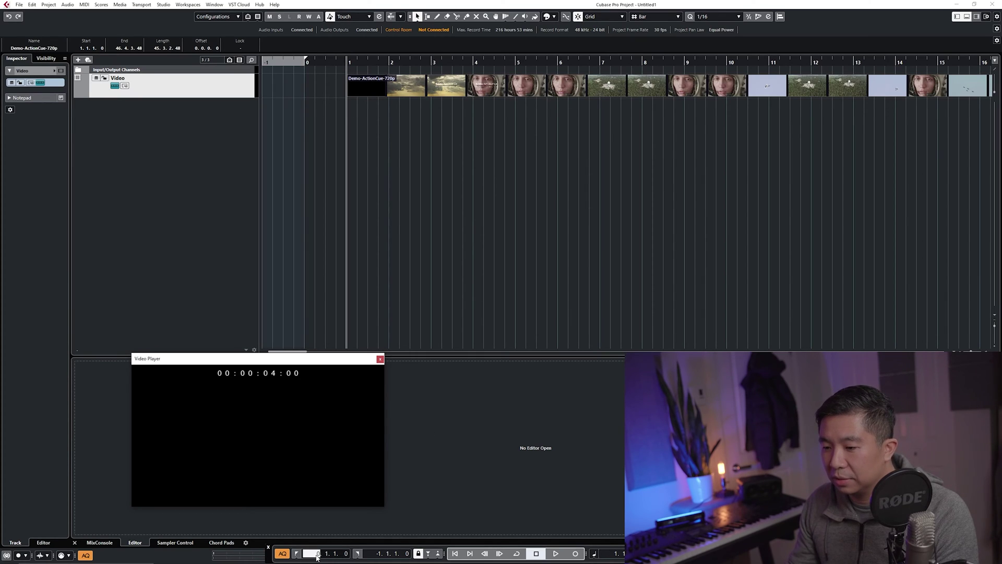
key(Return)
click(515, 62)
click(356, 61)
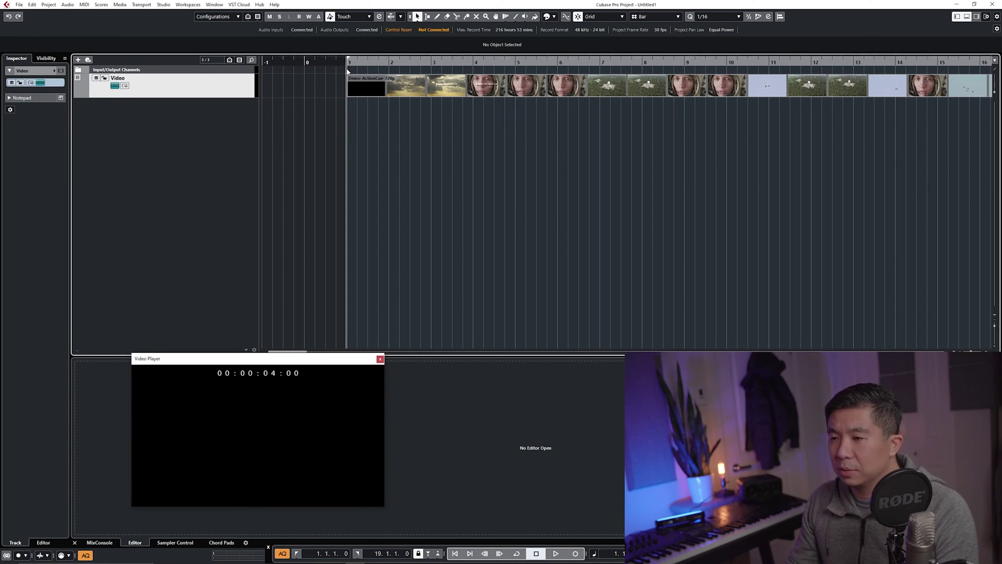
Step: Set timecode 0 at bar 1, declining to keep content at old timecode positions, then reselect the video clip
click(34, 7)
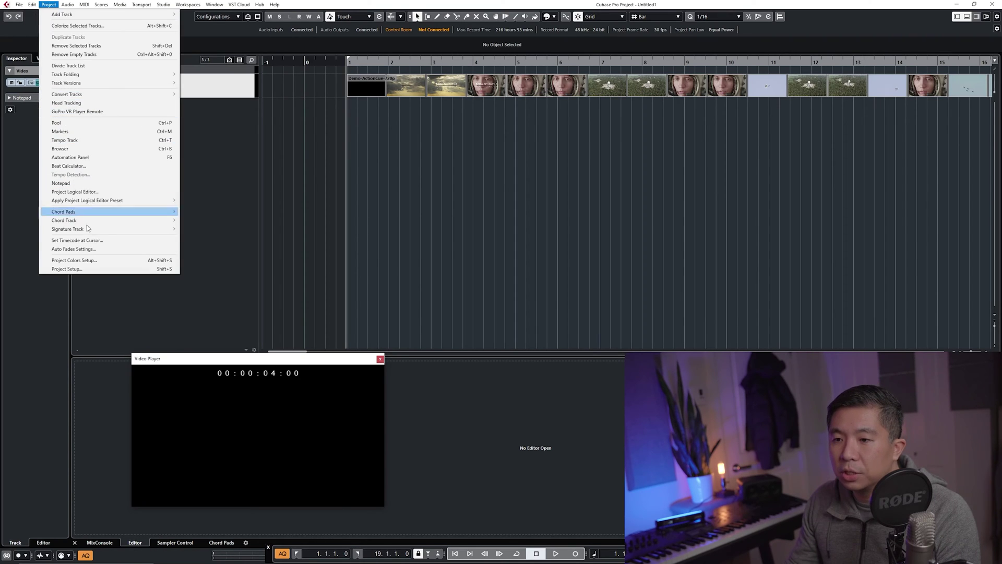
click(131, 240)
text(0)
click(500, 299)
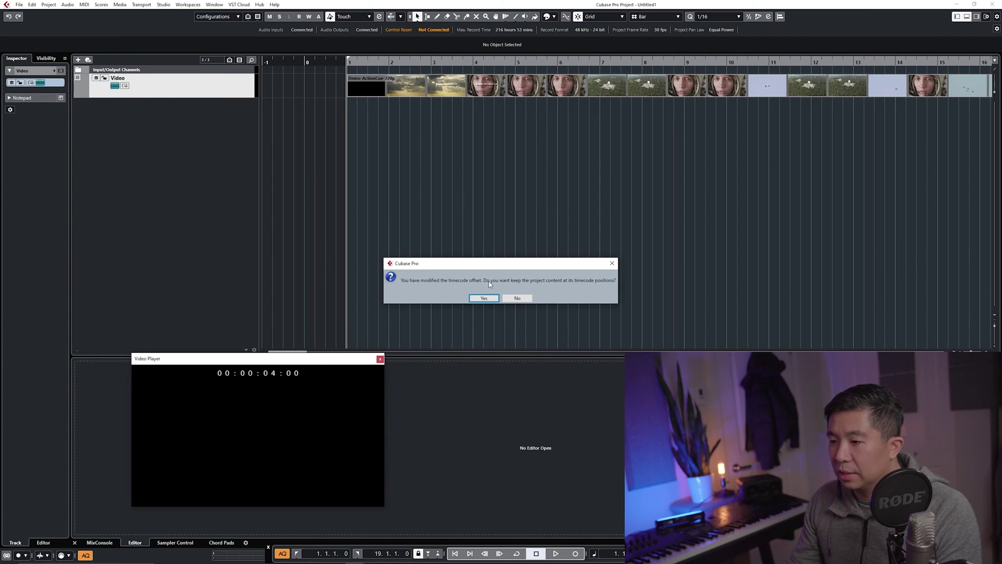
click(517, 299)
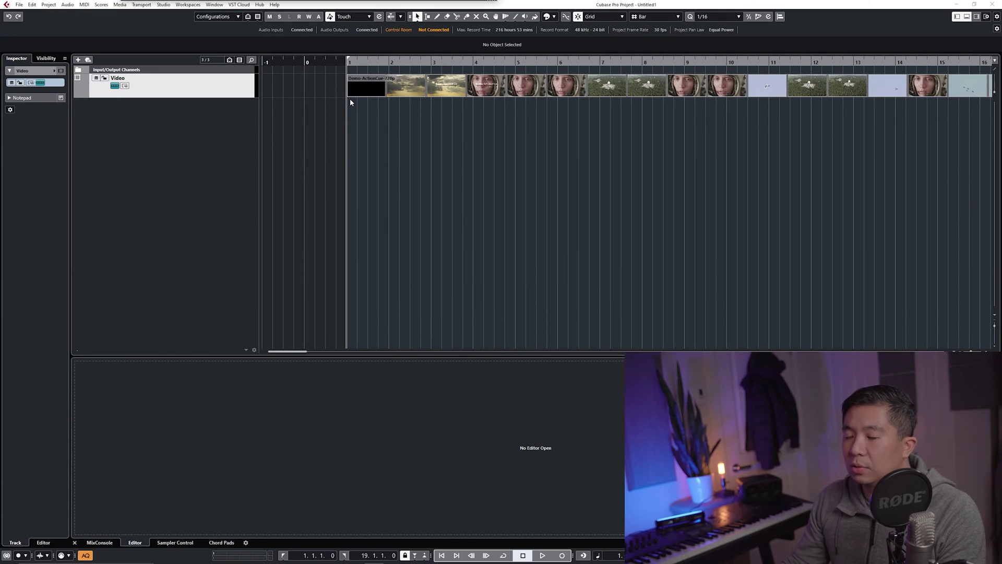
click(401, 87)
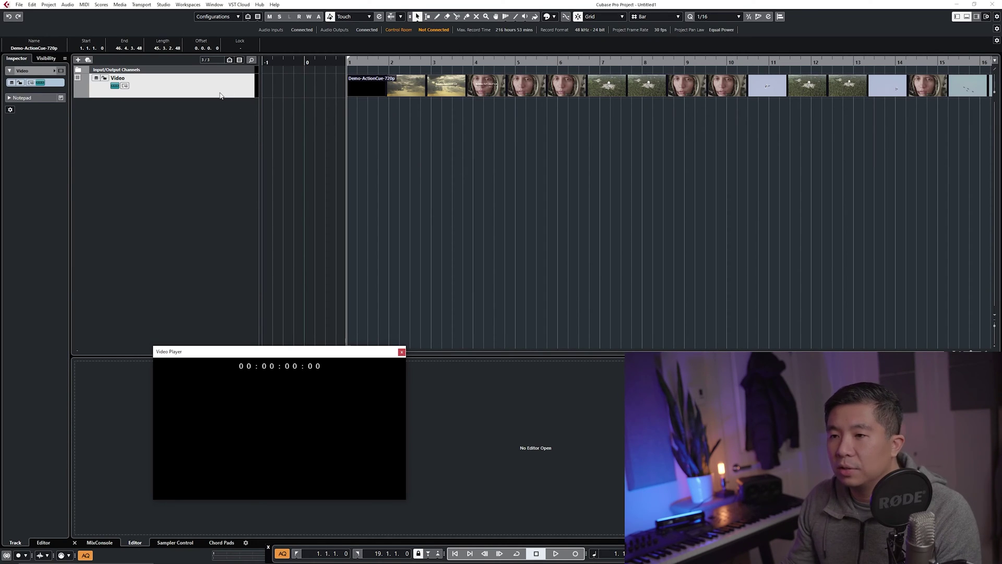
Step: Add a marker track named Markers beneath the Video track from the track list context menu
click(186, 119)
right_click(186, 119)
click(225, 195)
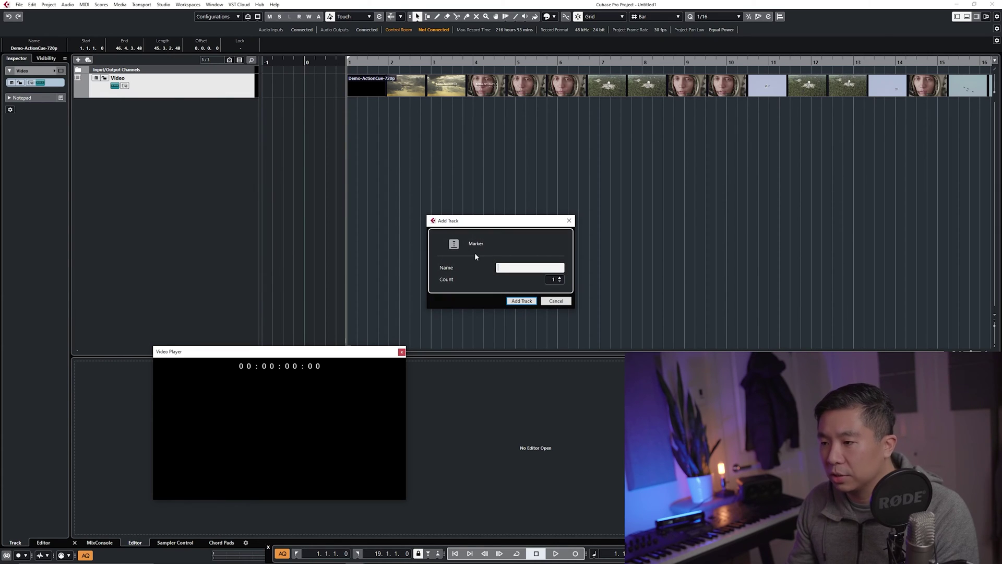
key(Return)
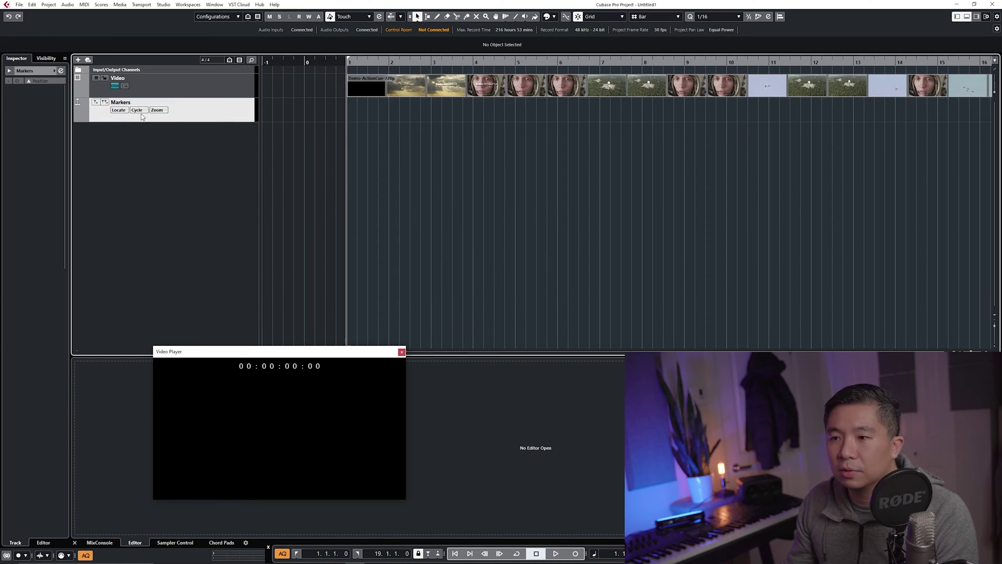
right_click(204, 107)
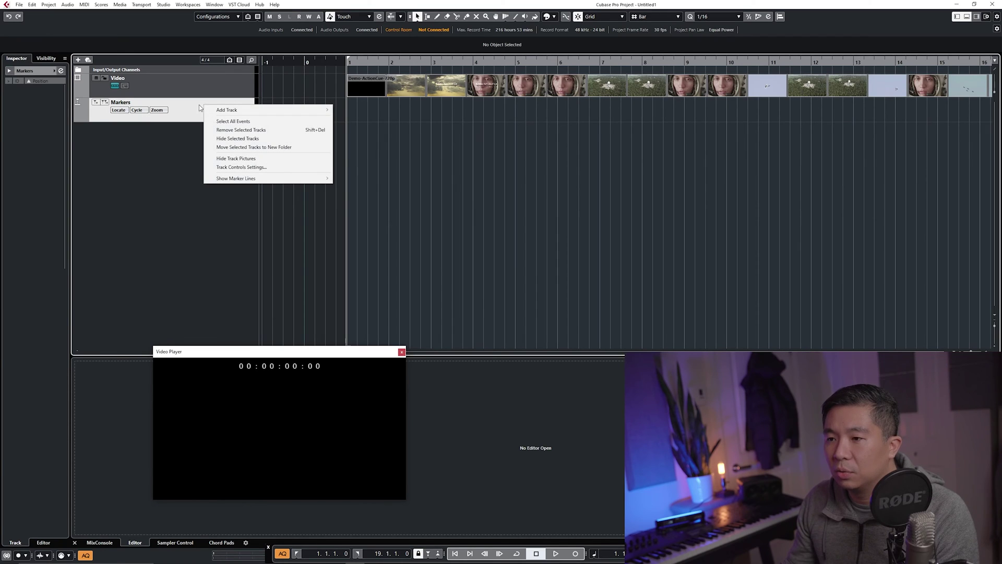
Step: Move Toggle time base from Hidden to Visible Controls in the Markers track's Track Controls Settings
key(Escape)
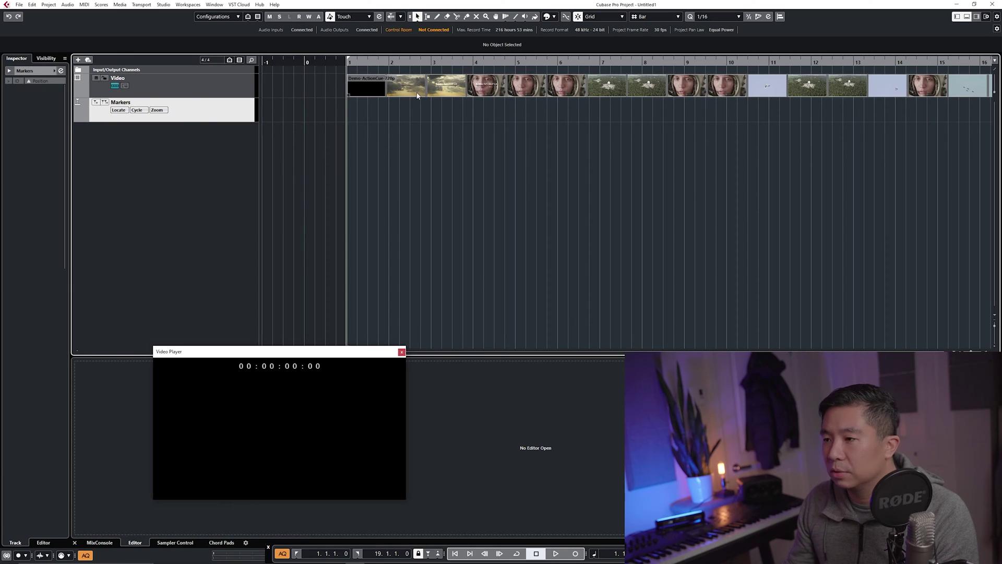
right_click(206, 112)
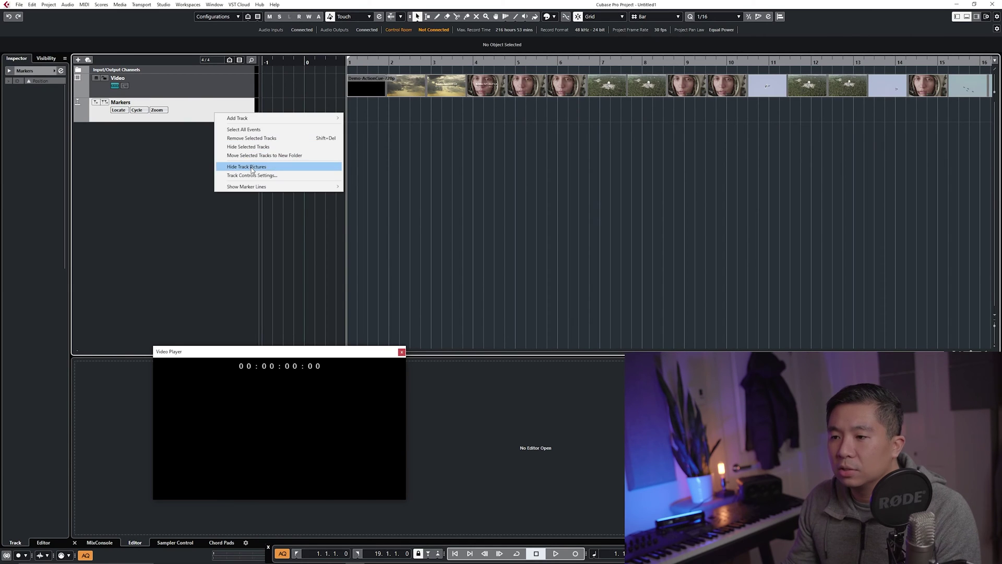
click(255, 176)
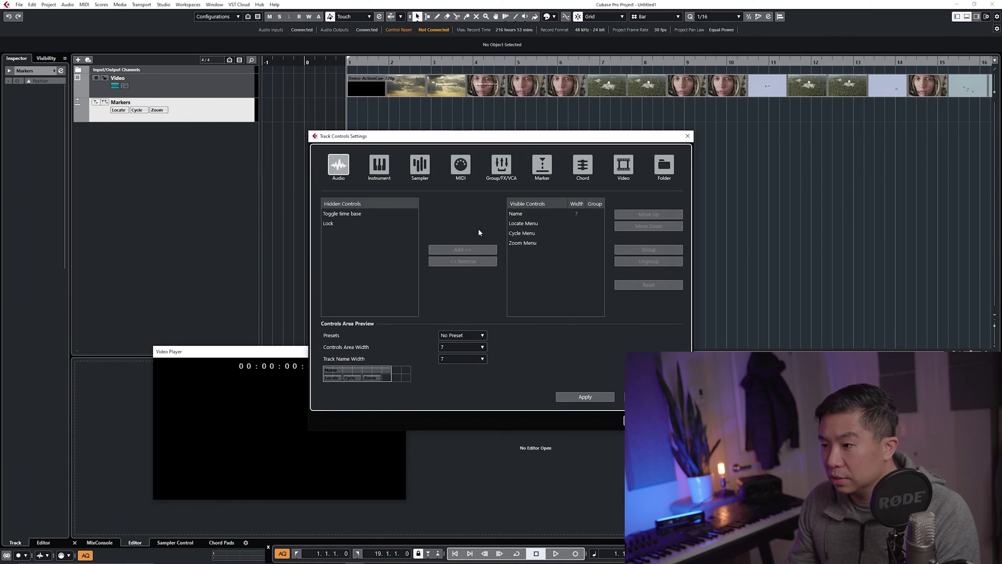
click(341, 215)
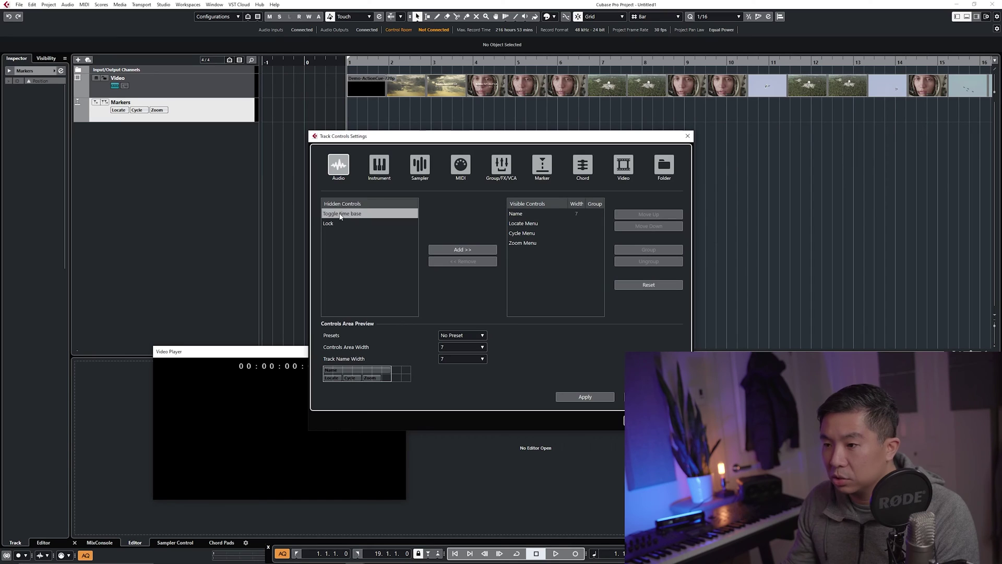
click(461, 250)
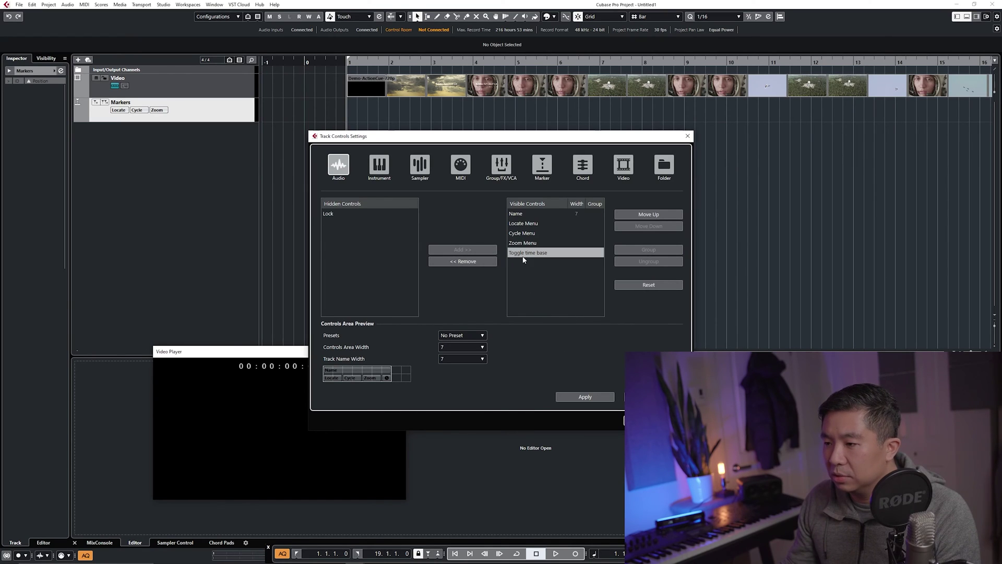
click(642, 397)
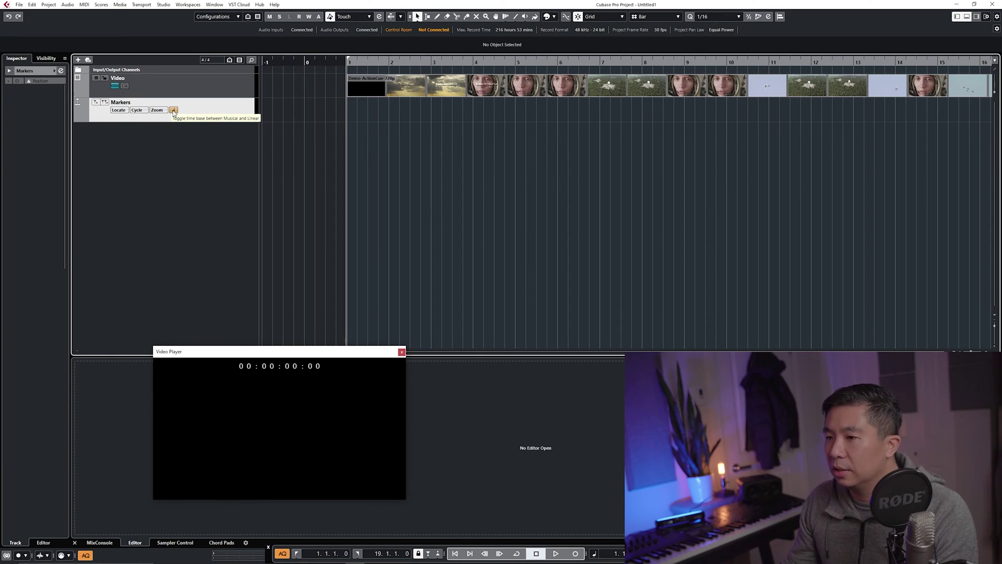
Step: Switch the Markers track to Linear time base and locate the astronaut close-up at 00:00:05:11
click(174, 110)
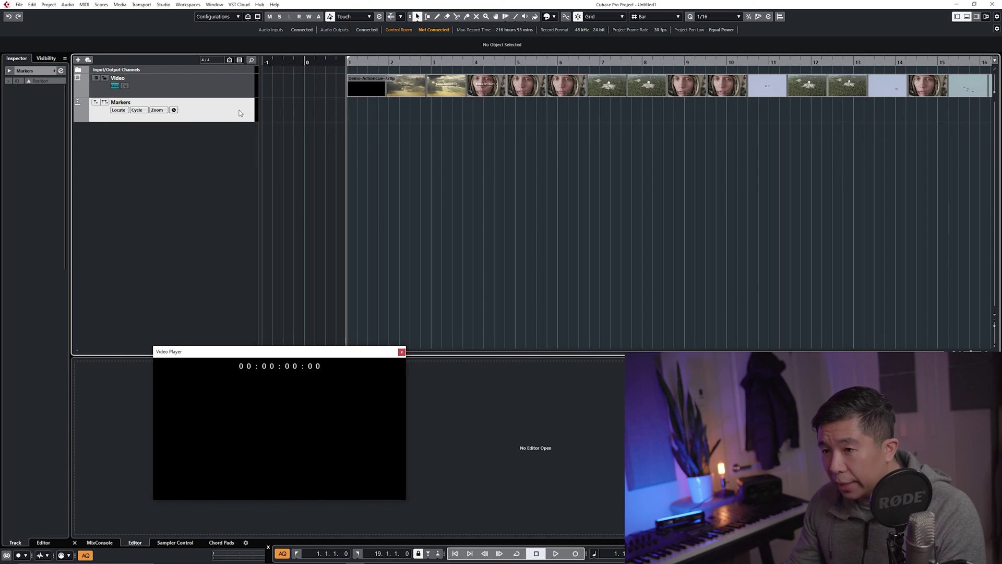
key(space)
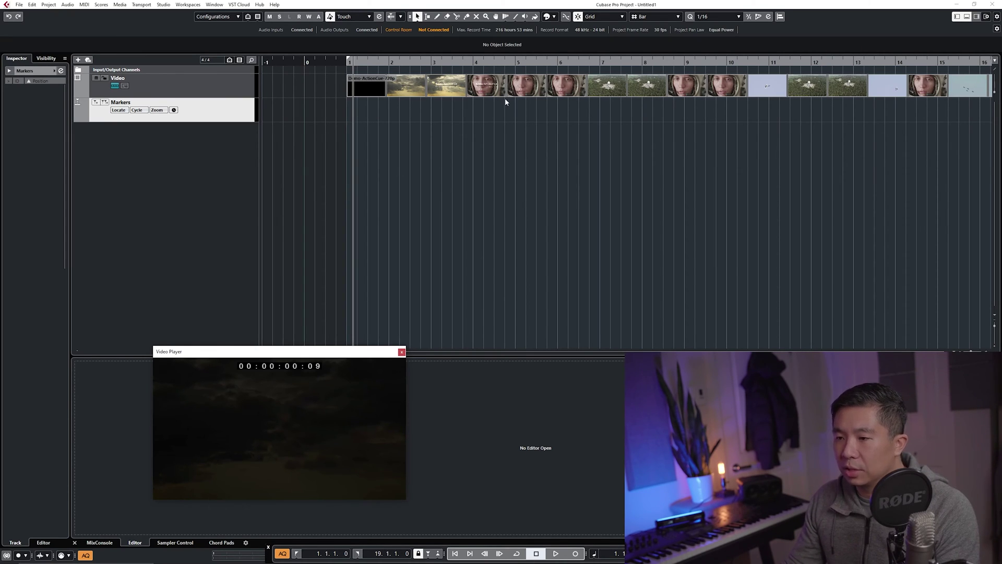
drag(361, 357, 373, 377)
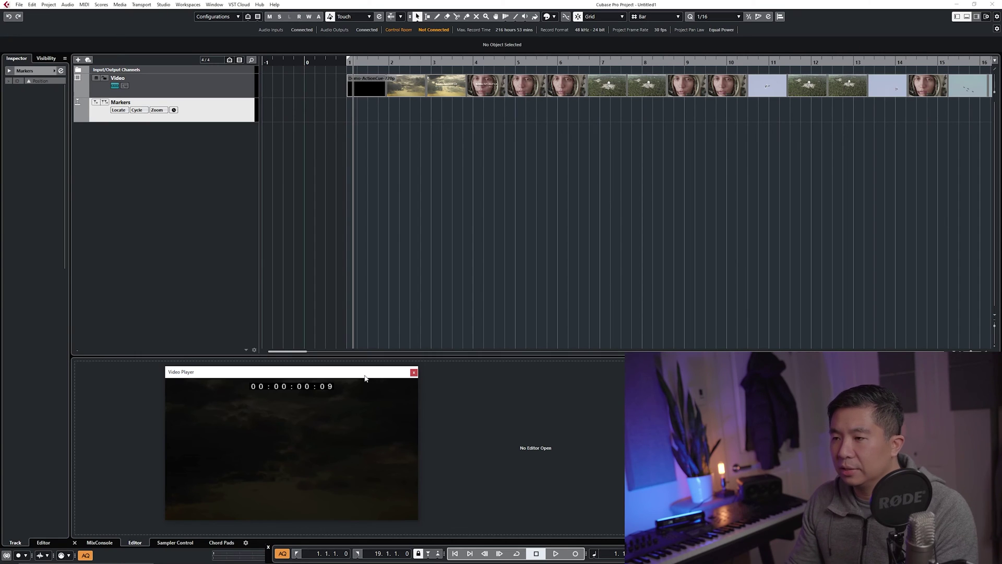
key(space)
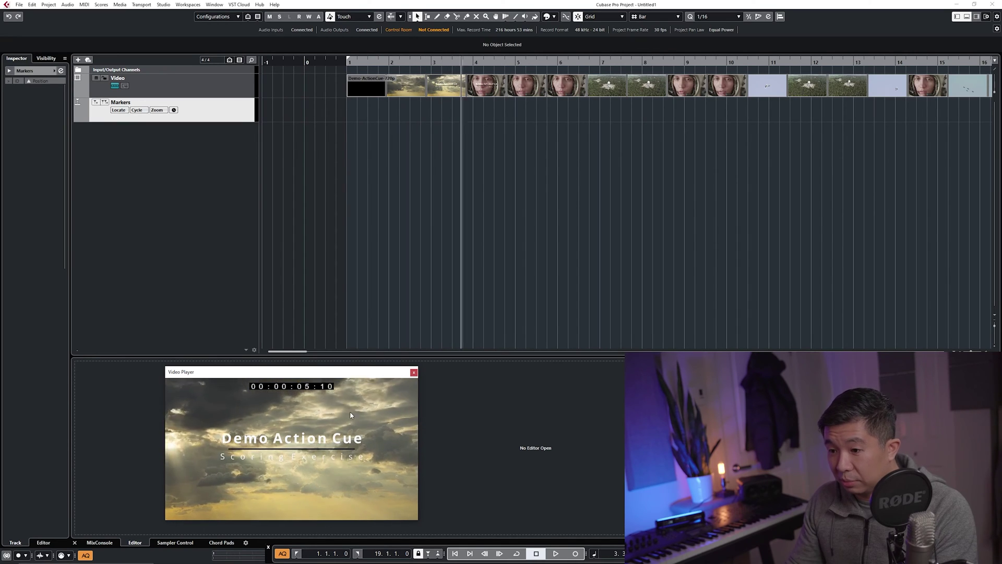
key(space)
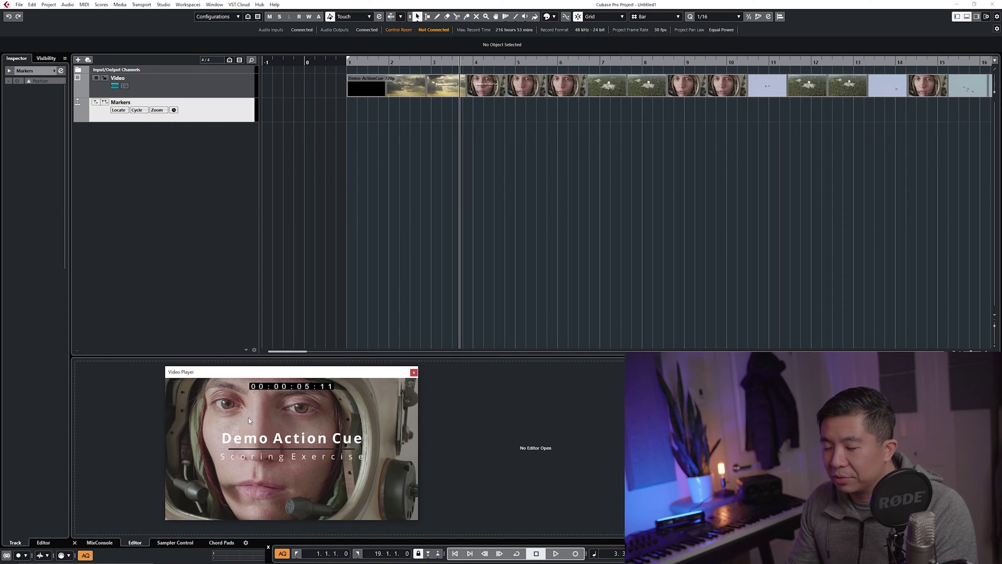
mouse_move(243, 414)
mouse_down()
mouse_move(211, 415)
mouse_move(242, 413)
mouse_up()
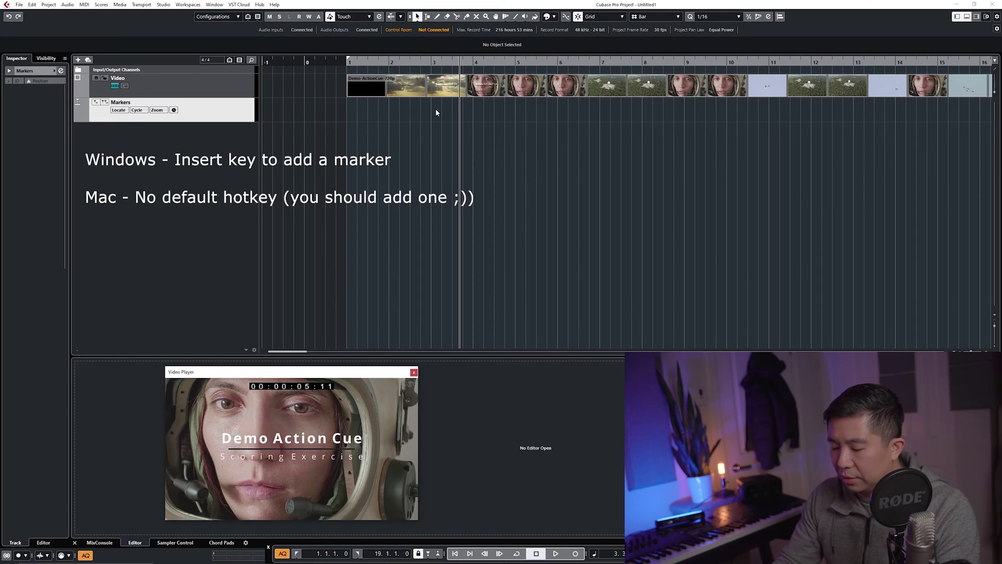
Step: Insert marker 1 and drag it onto the astronaut close-up cut at 3.3.4.22
key(Insert)
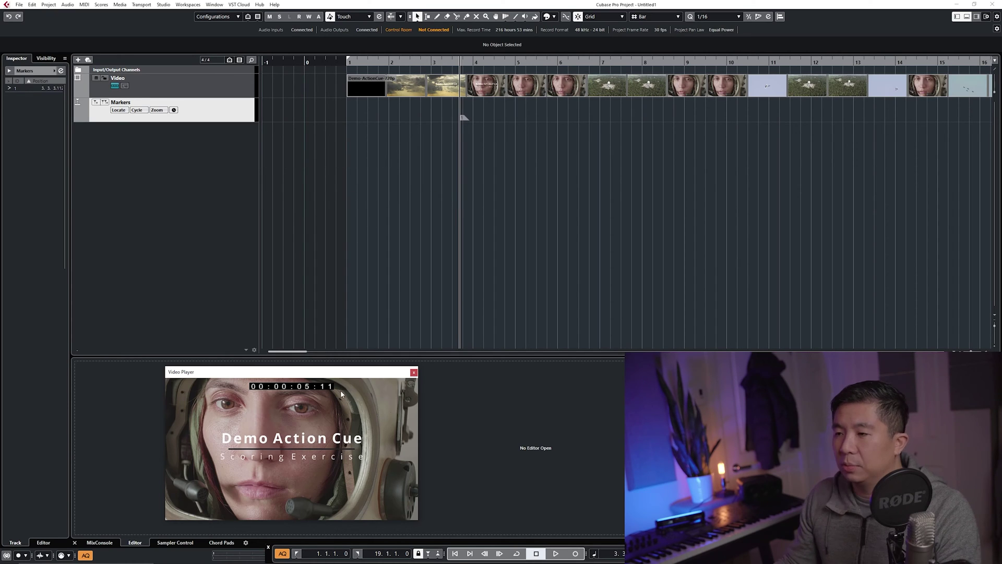
click(464, 120)
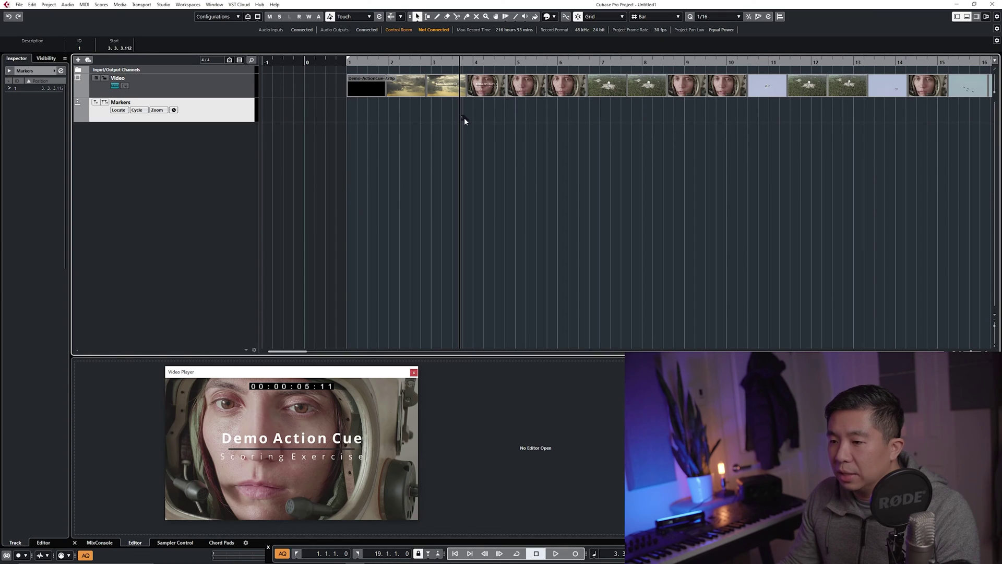
drag(465, 119, 464, 119)
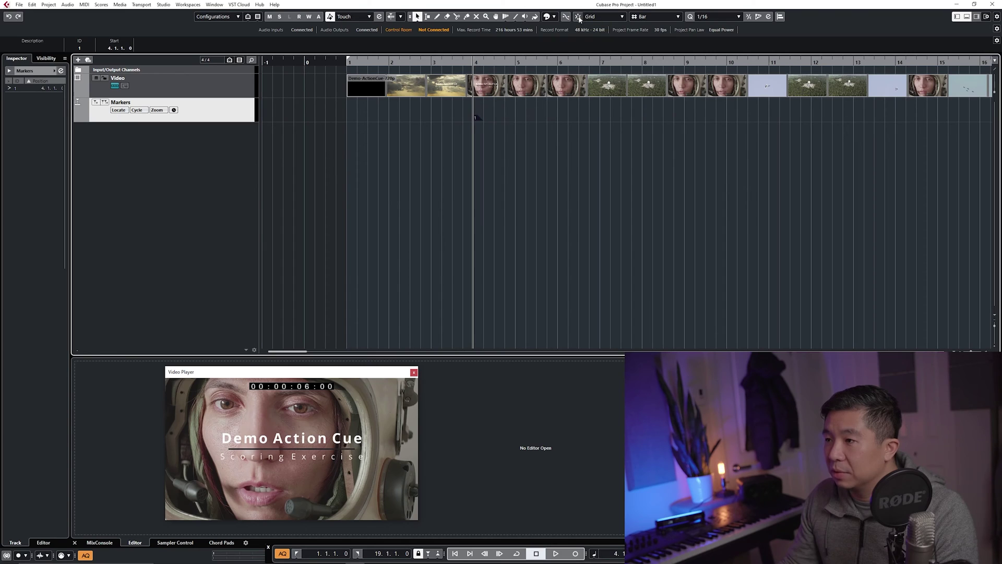
drag(478, 119, 465, 119)
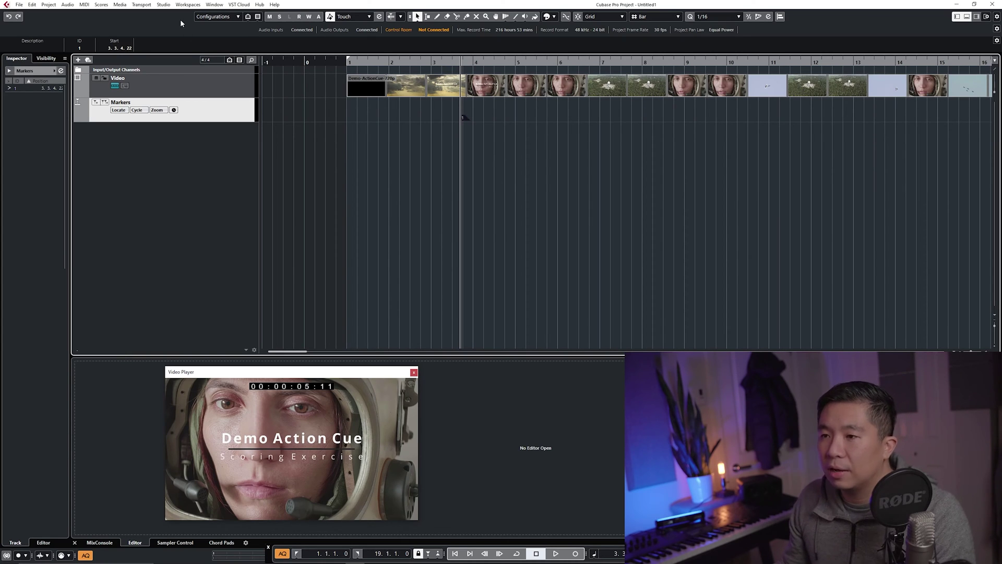
click(164, 5)
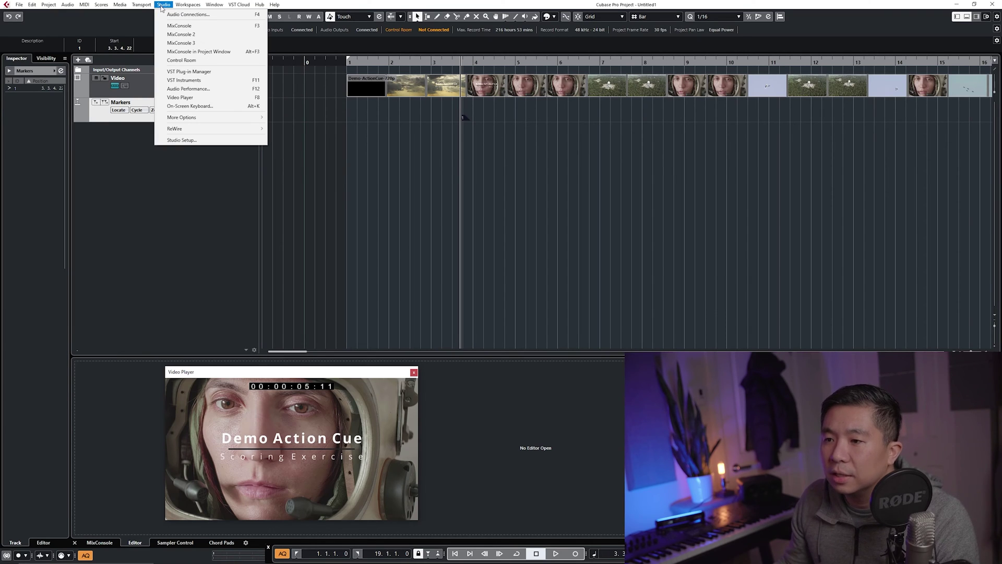
mouse_move(141, 4)
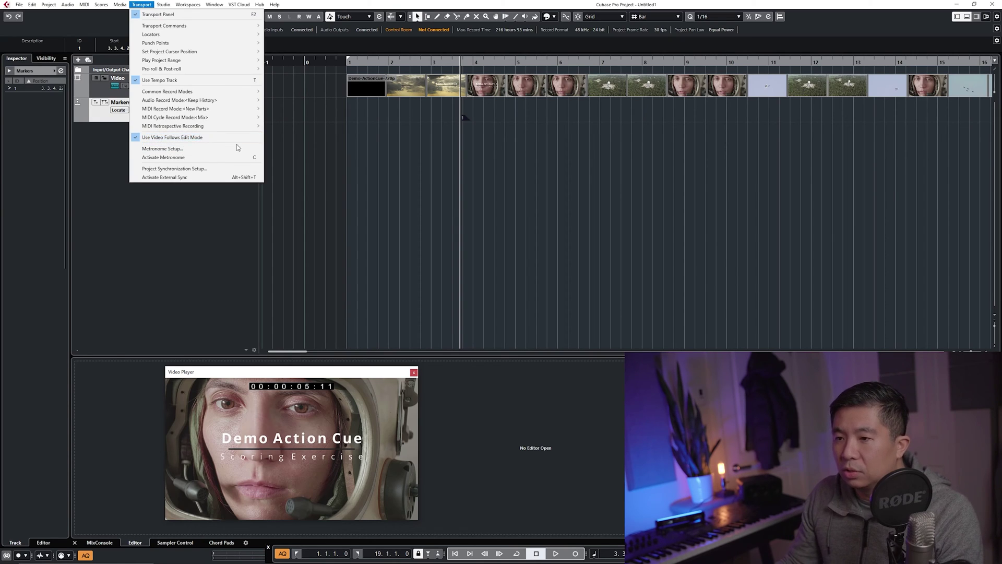
click(188, 197)
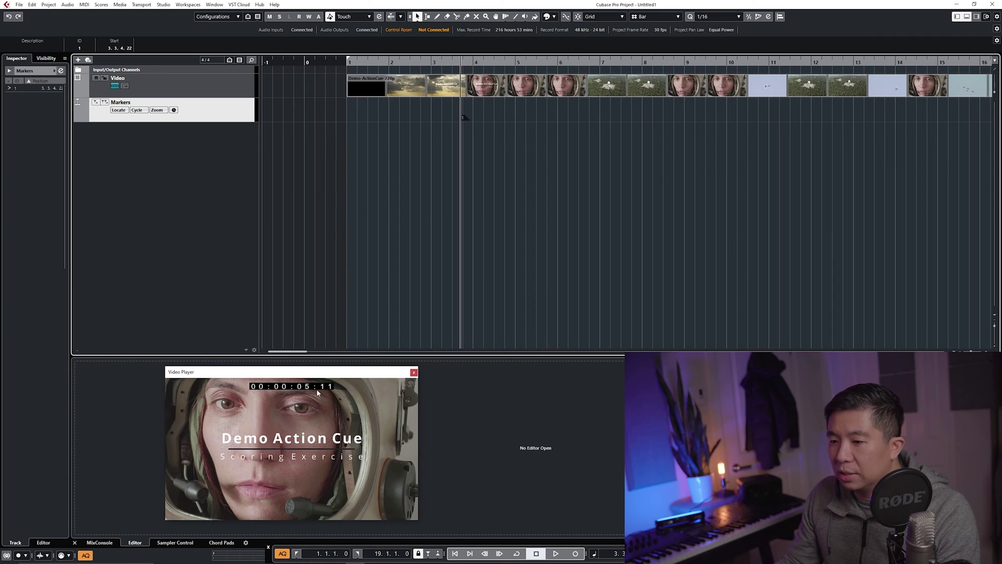
mouse_move(300, 411)
mouse_down()
mouse_move(354, 424)
mouse_move(310, 424)
mouse_up()
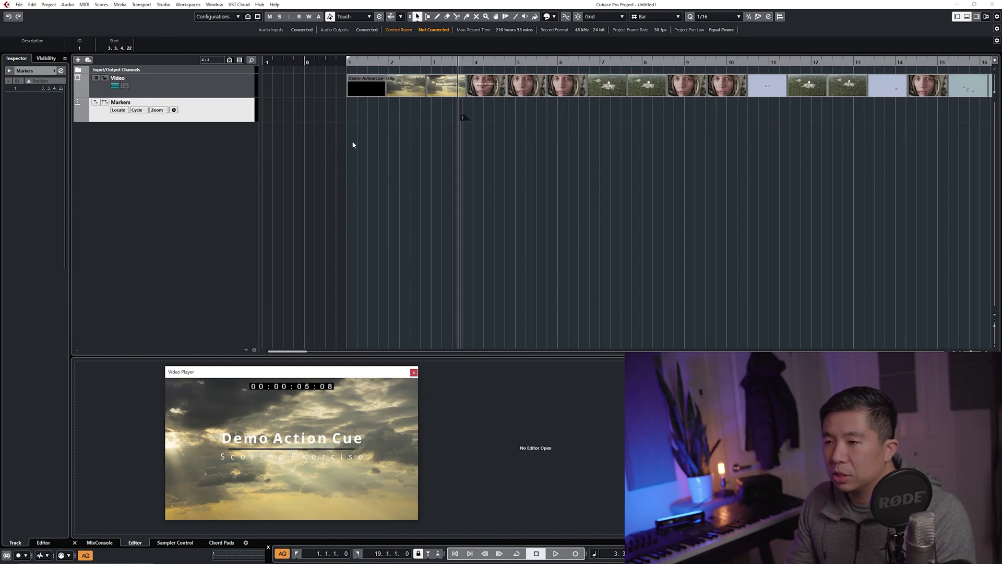
Step: Add marker 2 at the next cut past bar 6
key(space)
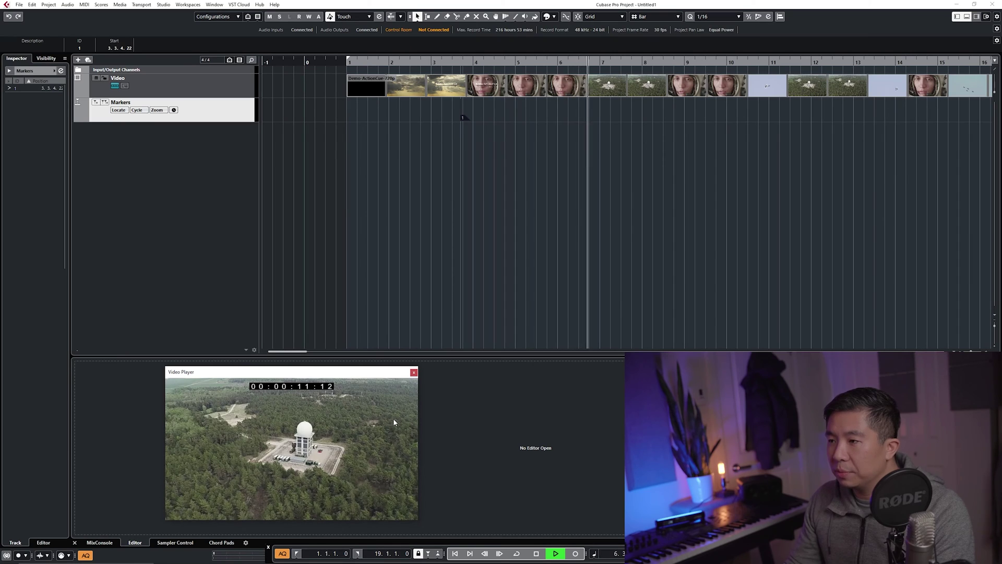
key(space)
mouse_move(353, 414)
mouse_down()
mouse_move(453, 413)
mouse_move(235, 431)
mouse_move(433, 415)
mouse_move(342, 418)
mouse_move(382, 422)
mouse_move(373, 428)
mouse_move(394, 462)
mouse_move(368, 445)
mouse_move(462, 436)
mouse_up()
key(Insert)
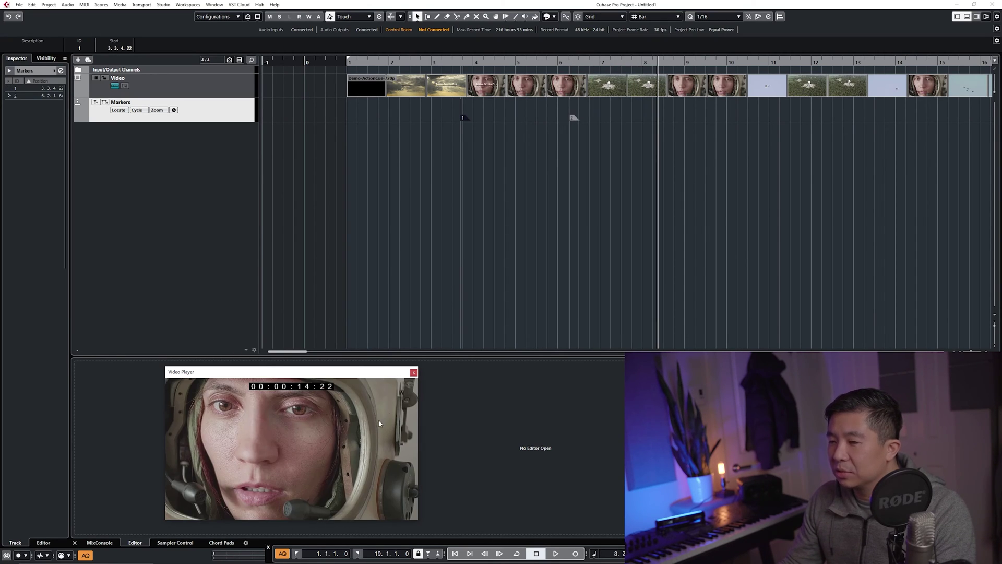
Step: Review the first two marker hits by playing and jumping between markers with Shift+N/Shift+B
key(space)
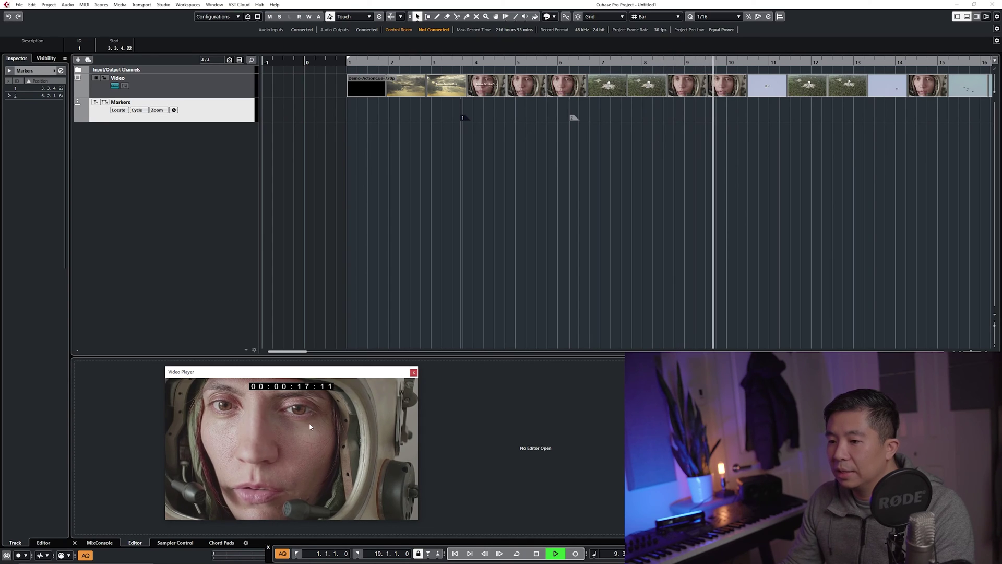
key(space)
key(1)
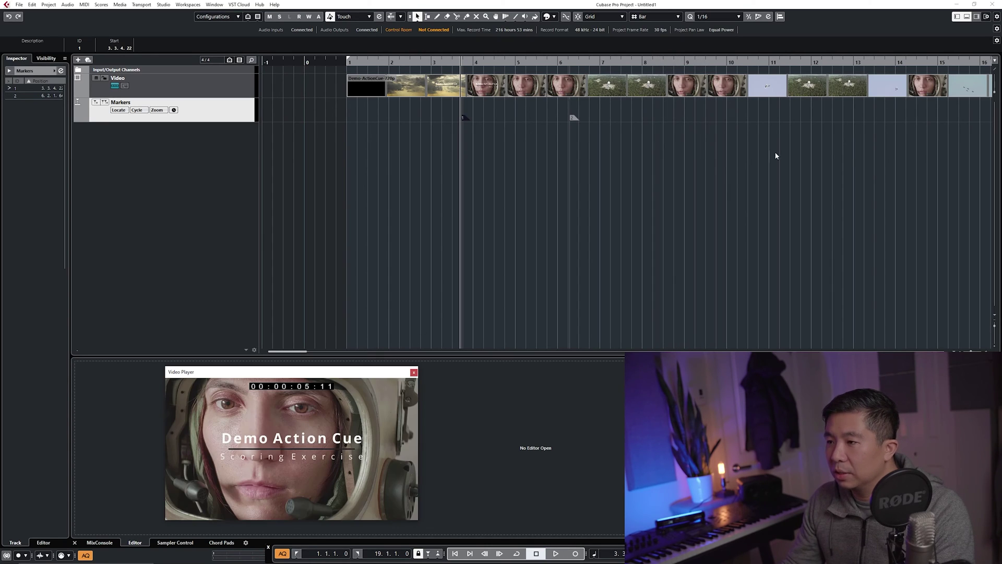
key(space)
key(space)
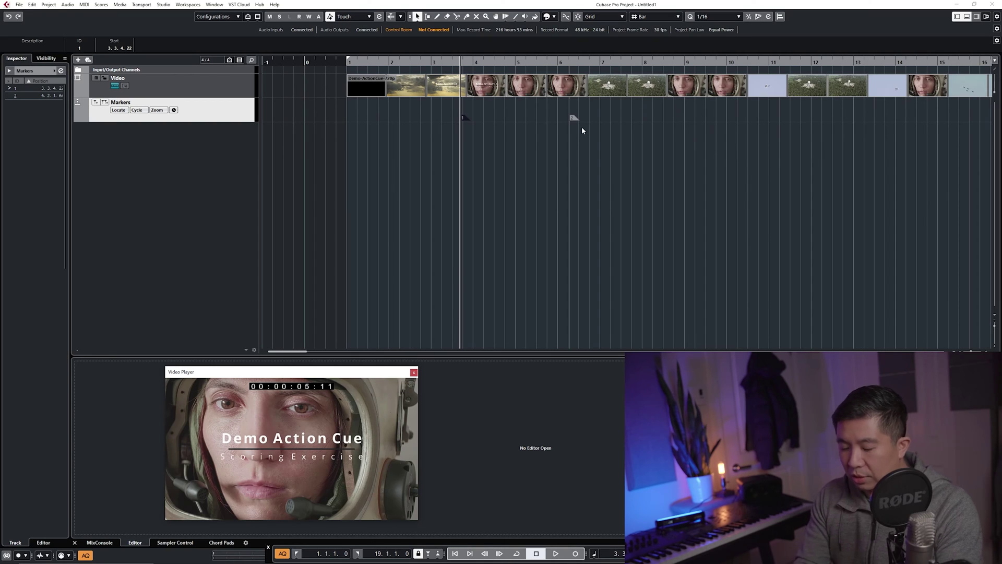
key(shift+n)
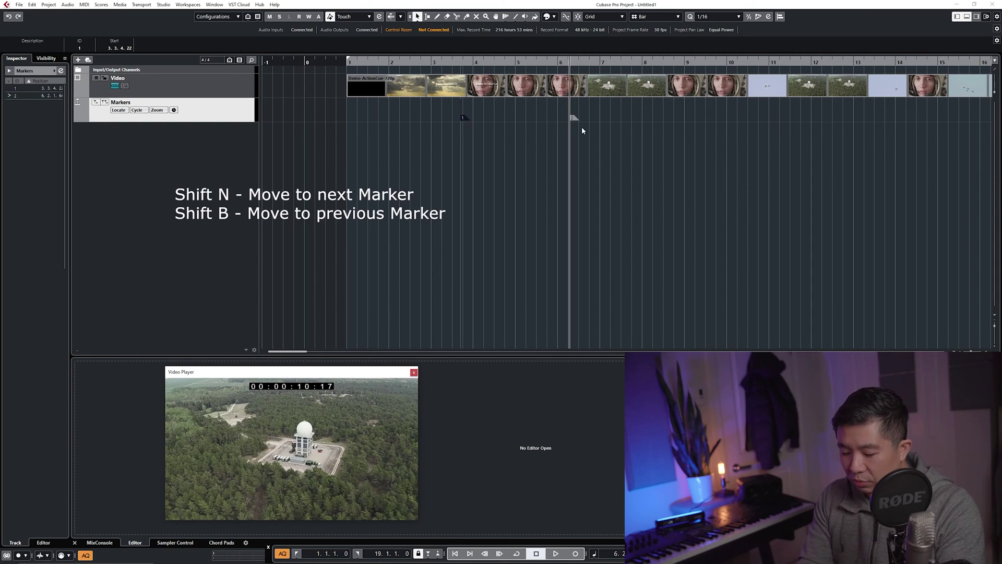
key(shift+b)
key(shift+n)
key(space)
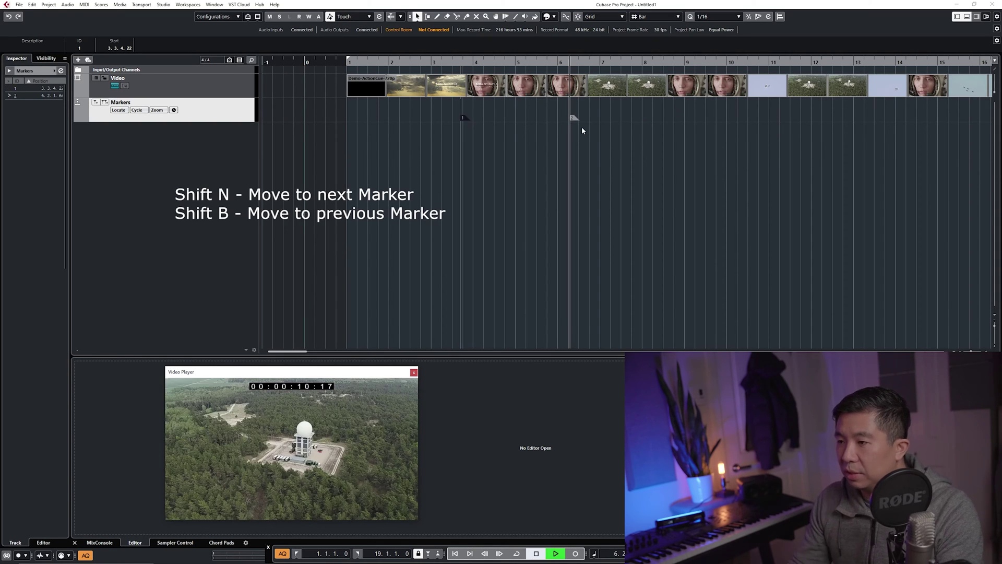
Step: Scrub the video to the fighter jet shot at 00:00:17:16 and add marker 3
click(746, 62)
key(space)
key(shift+b)
key(shift+b)
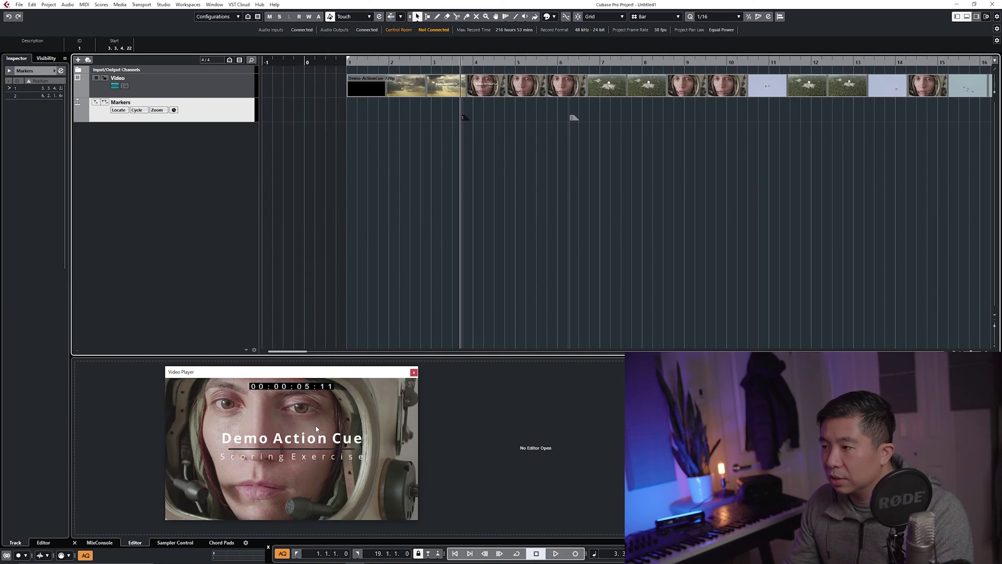
drag(397, 417, 317, 434)
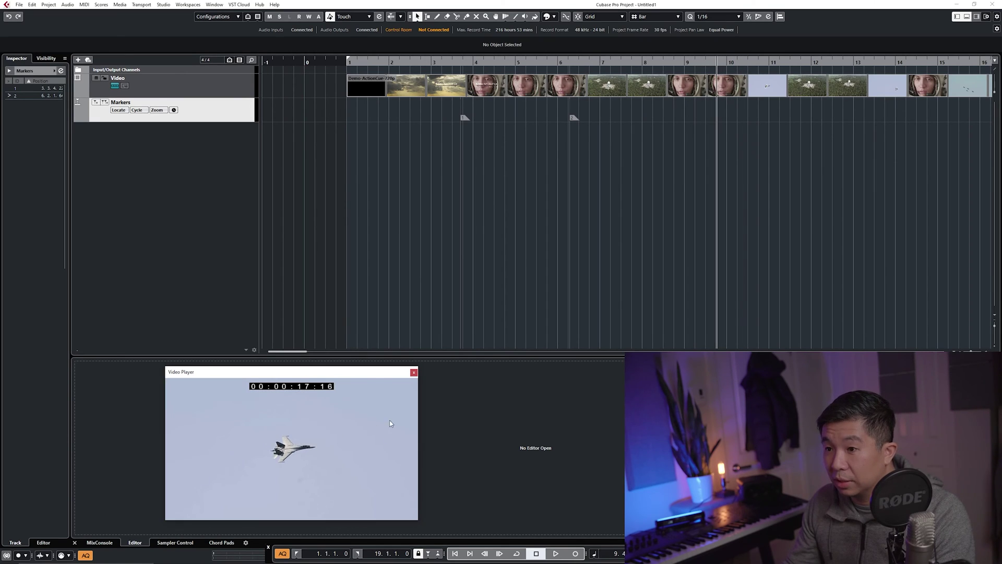
key(Insert)
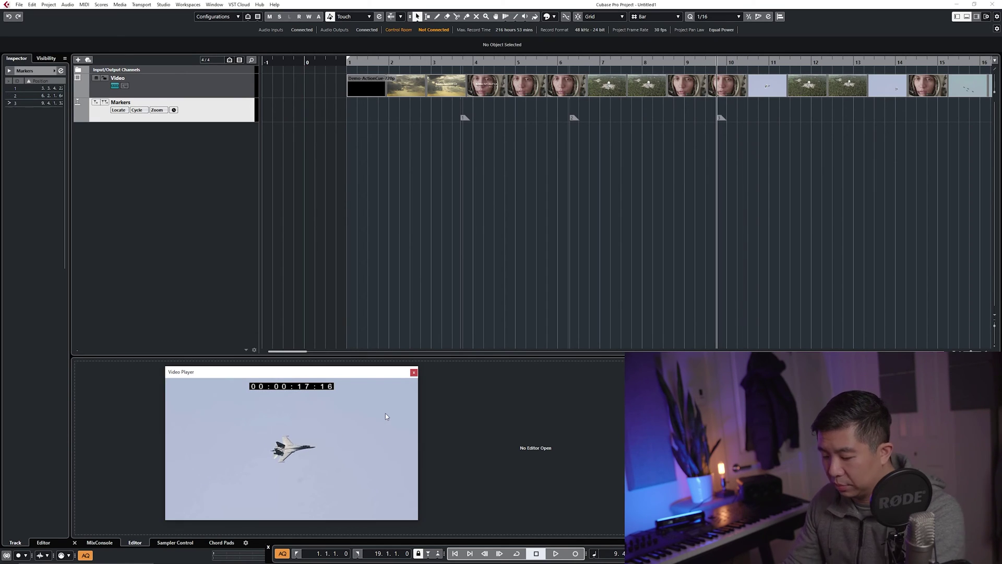
Step: Name marker 1 'Pilot Intro' and marker 2 'Base' in the Description field
click(464, 119)
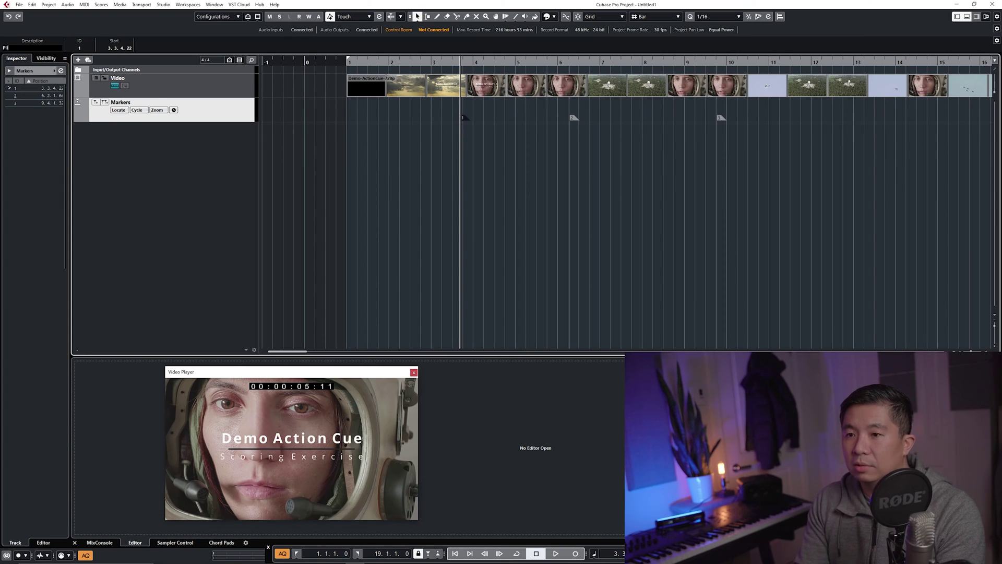
key(Return)
click(573, 117)
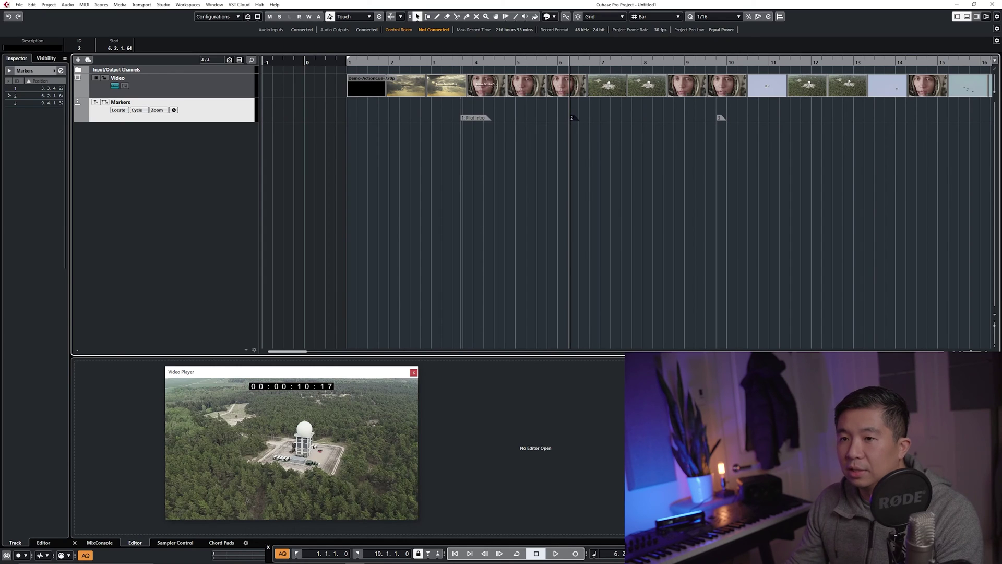
click(31, 48)
text(Base)
key(Return)
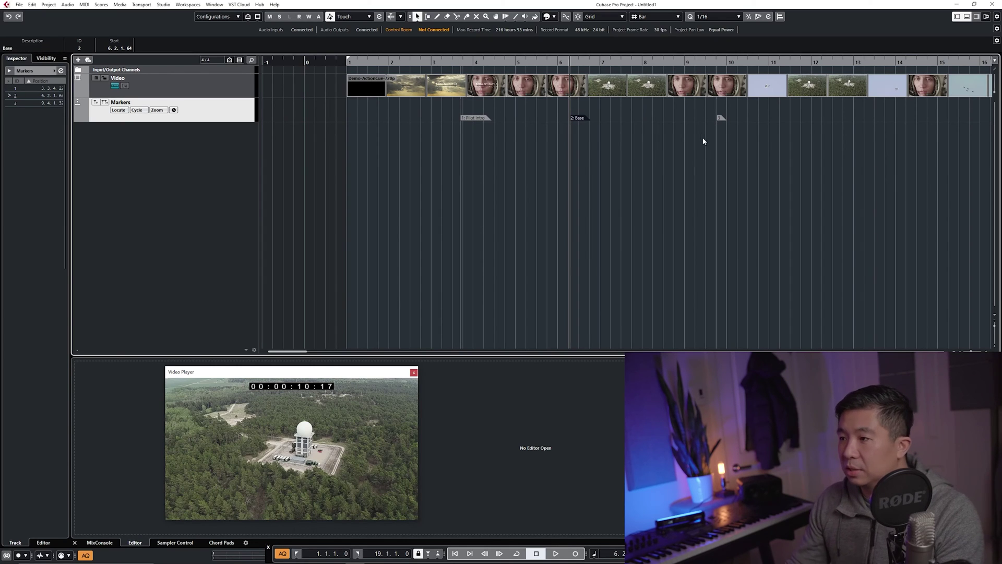
Step: Name marker 3 'Oh we're flying' and clear the selection
click(719, 117)
click(36, 48)
text(Oh we're)
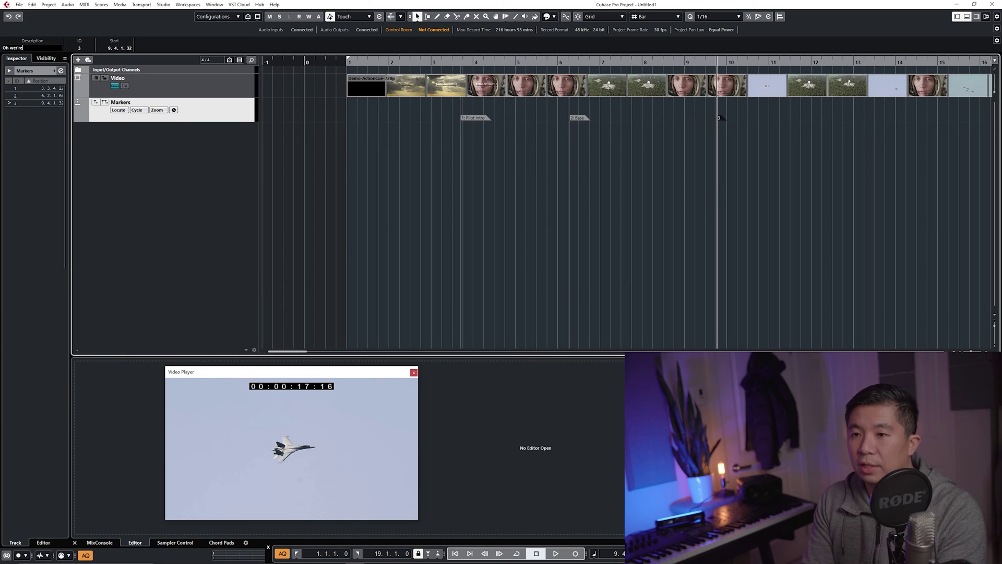
text( flying)
key(Return)
click(604, 156)
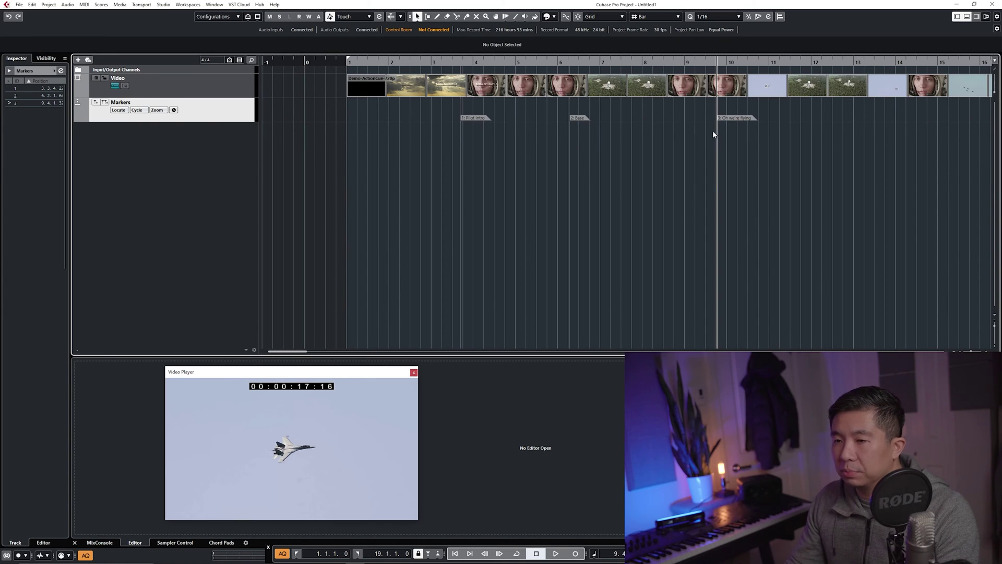
Step: Add a 120 BPM Tempo track and a 4/4 Signature track from the track list menu
right_click(212, 155)
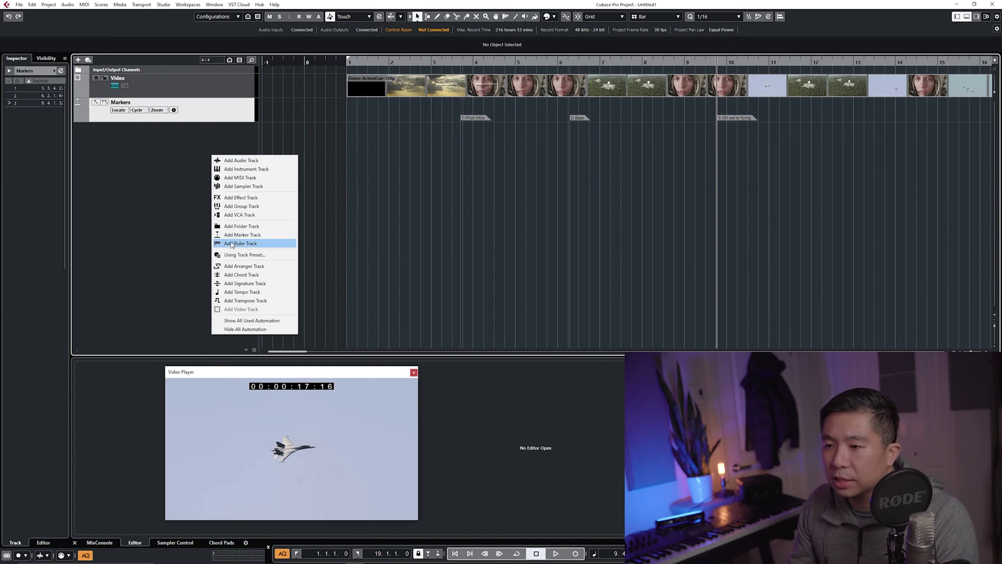
click(256, 292)
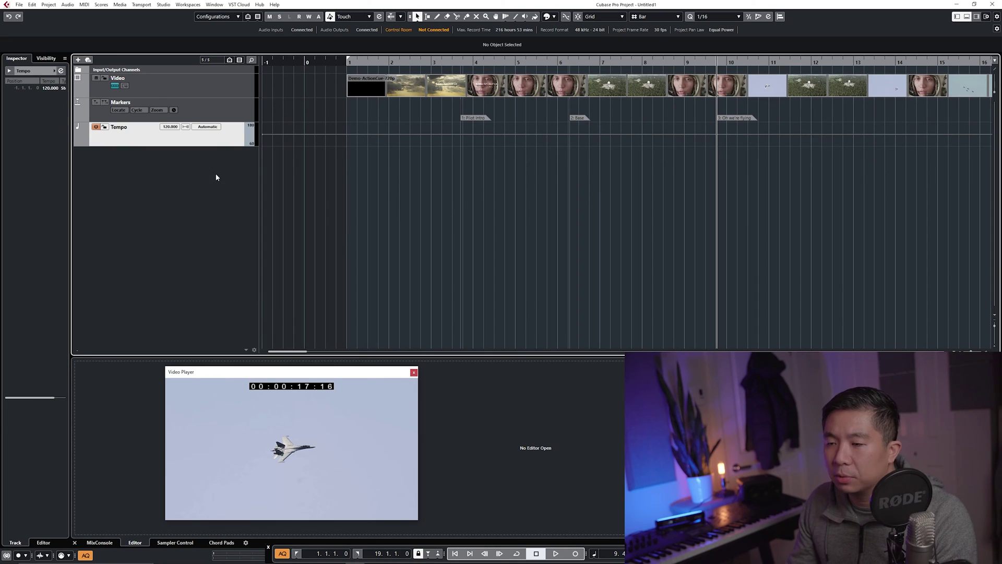
right_click(224, 135)
right_click(183, 189)
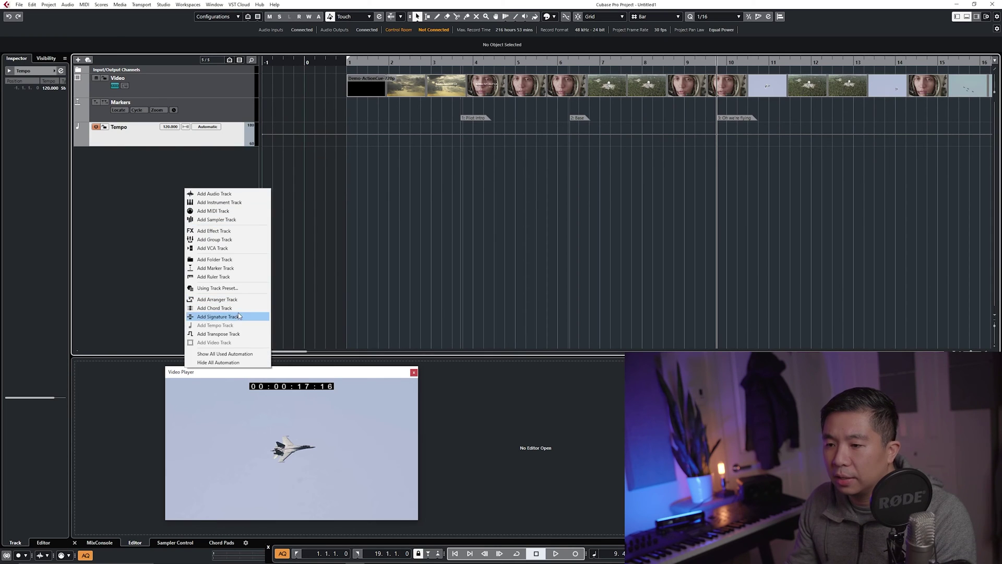
click(239, 316)
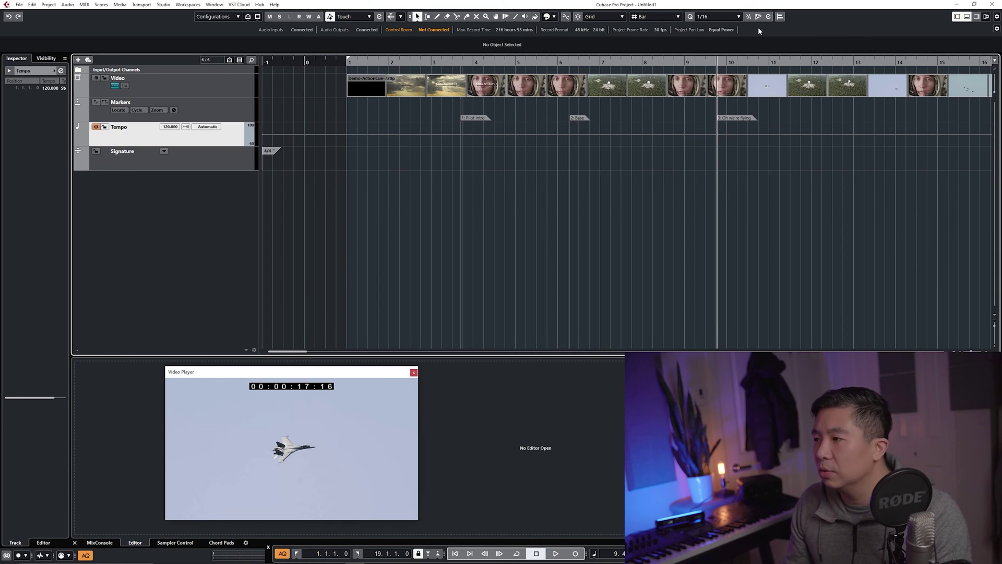
Step: With the Time Warp tool, drag bars 4, 7 and 11 onto the Pilot Intro, Base and Oh we're flying markers
click(505, 20)
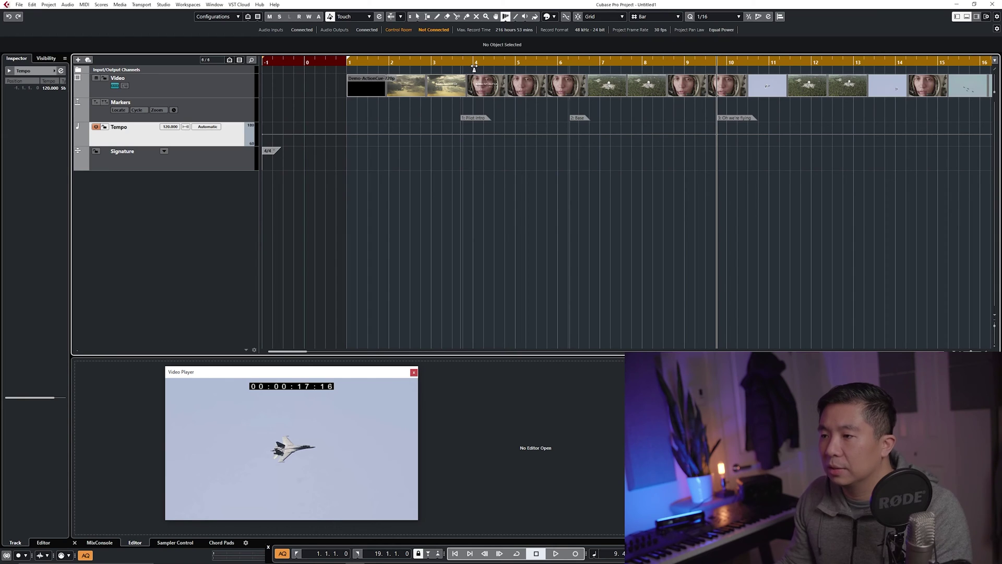
click(474, 66)
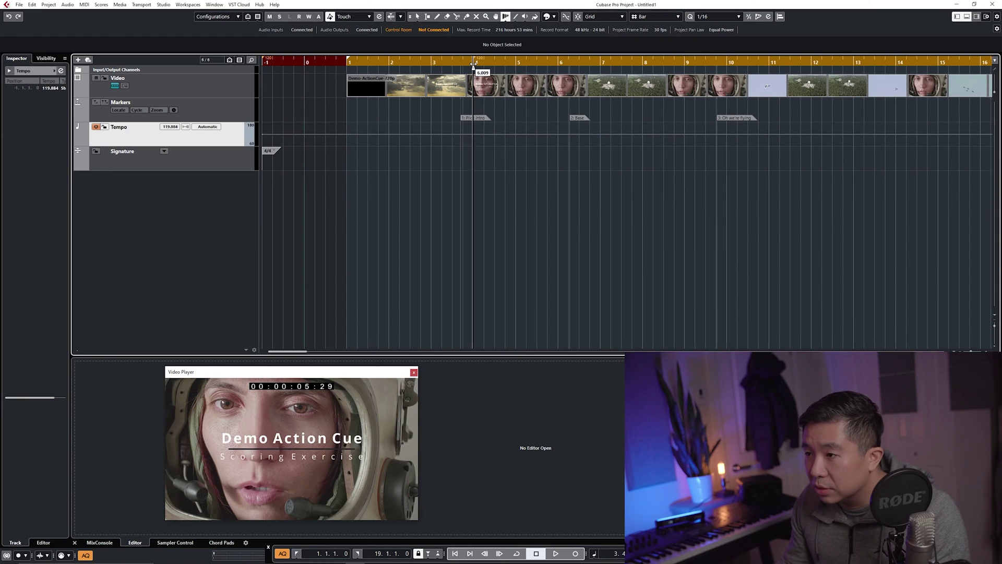
drag(474, 66, 460, 67)
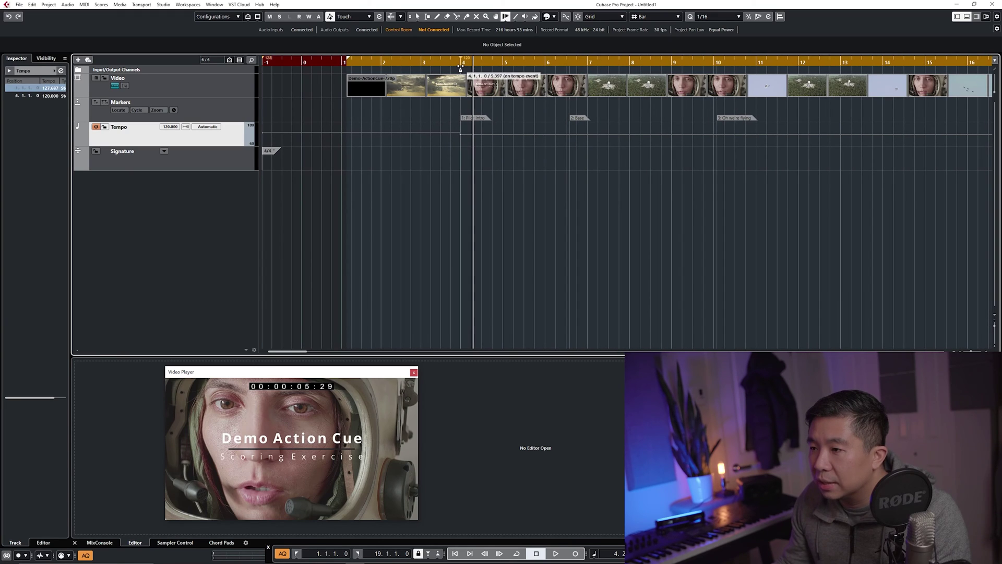
click(588, 69)
drag(588, 69, 570, 68)
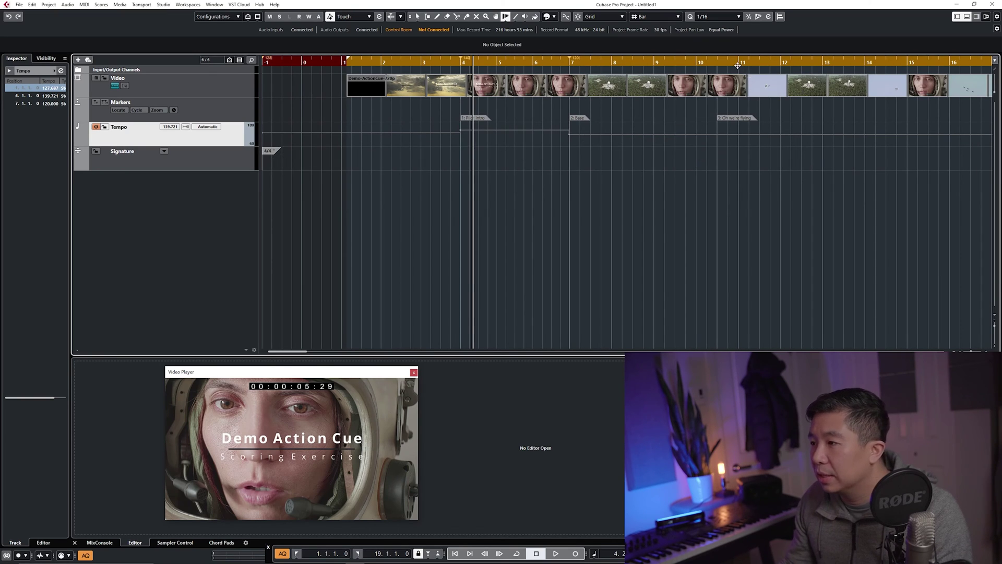
drag(739, 69, 717, 73)
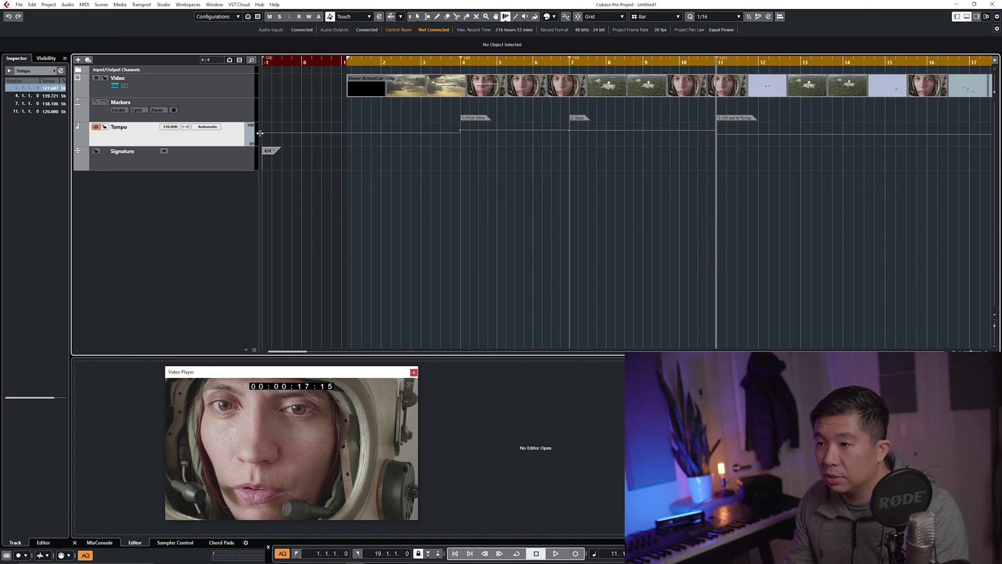
Step: Add an Omnisphere instrument track and filter its patch browser to Pads + Strings
right_click(176, 214)
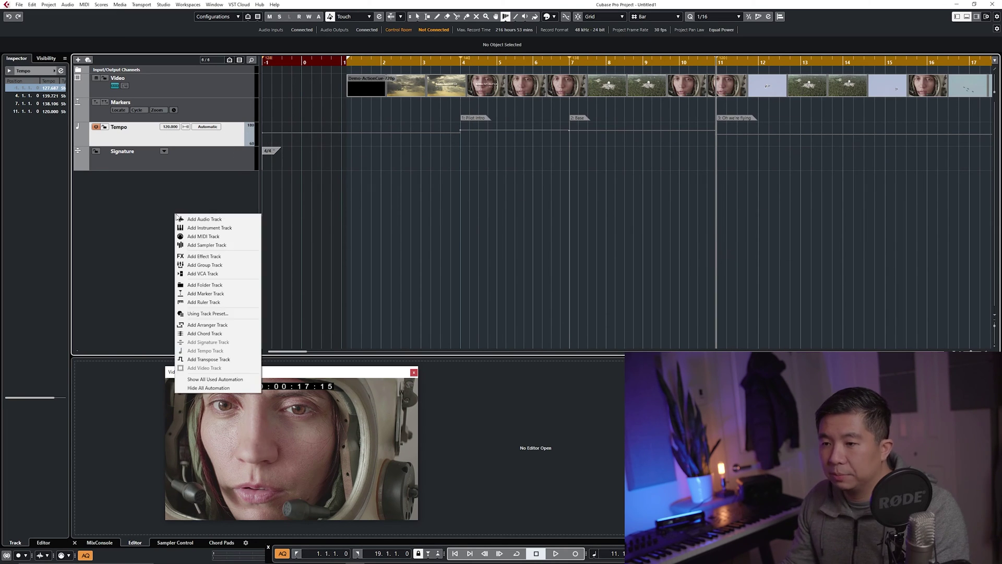
click(205, 228)
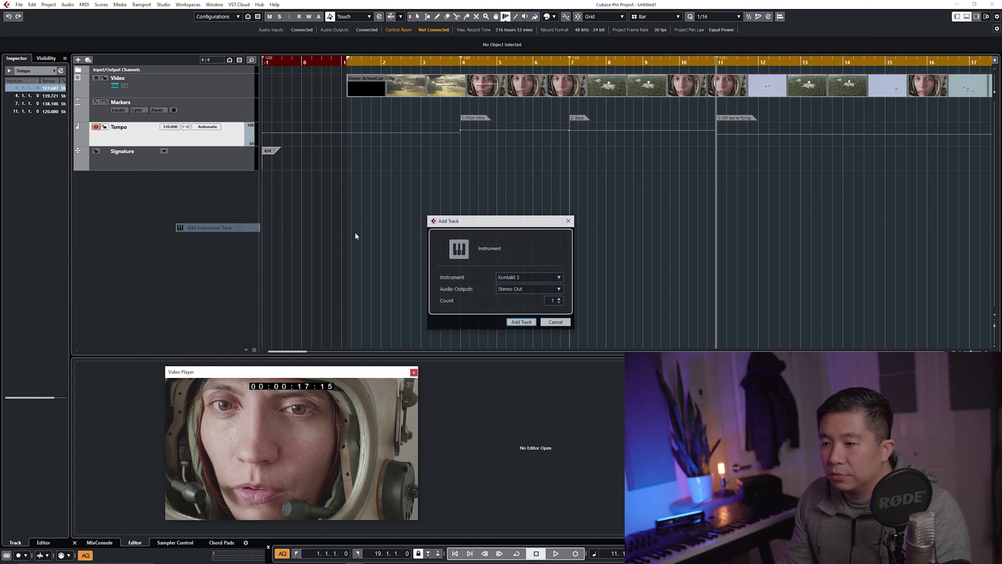
click(529, 278)
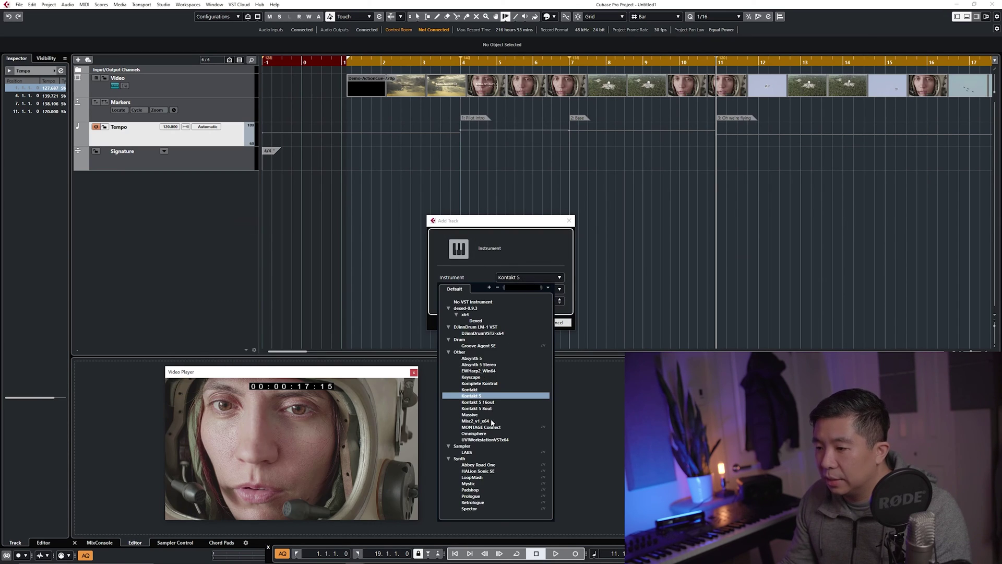
click(481, 433)
click(522, 323)
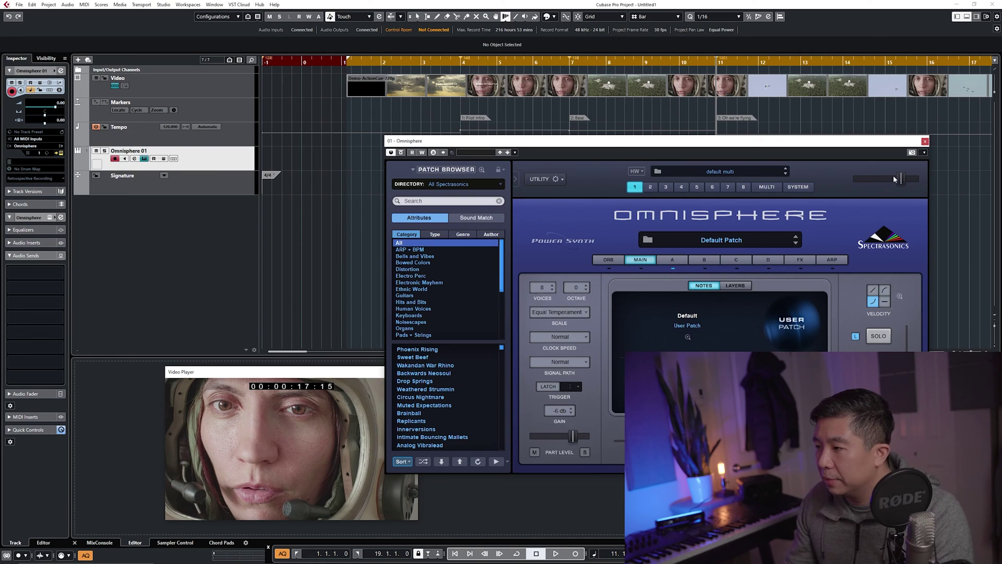
drag(899, 183, 888, 180)
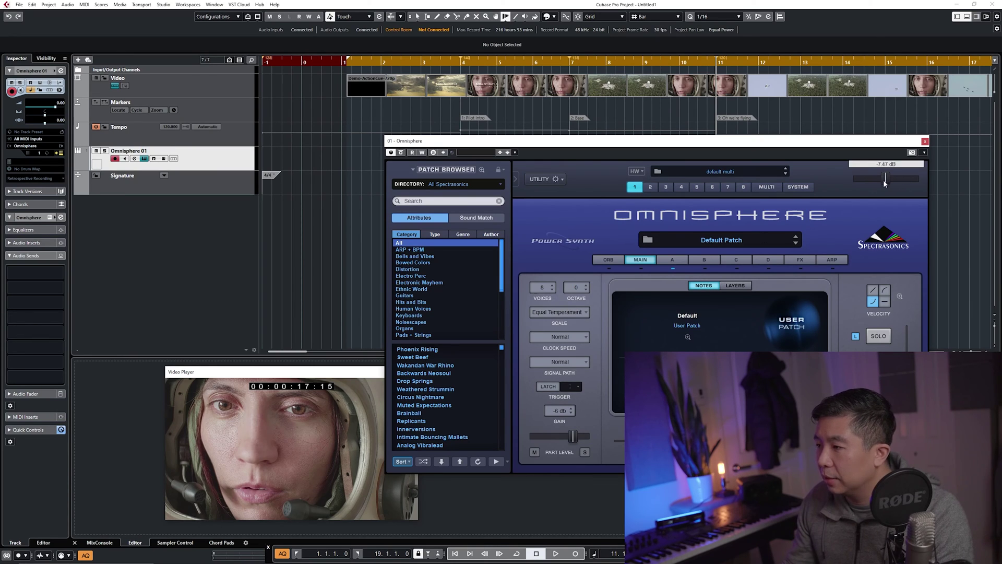
click(411, 336)
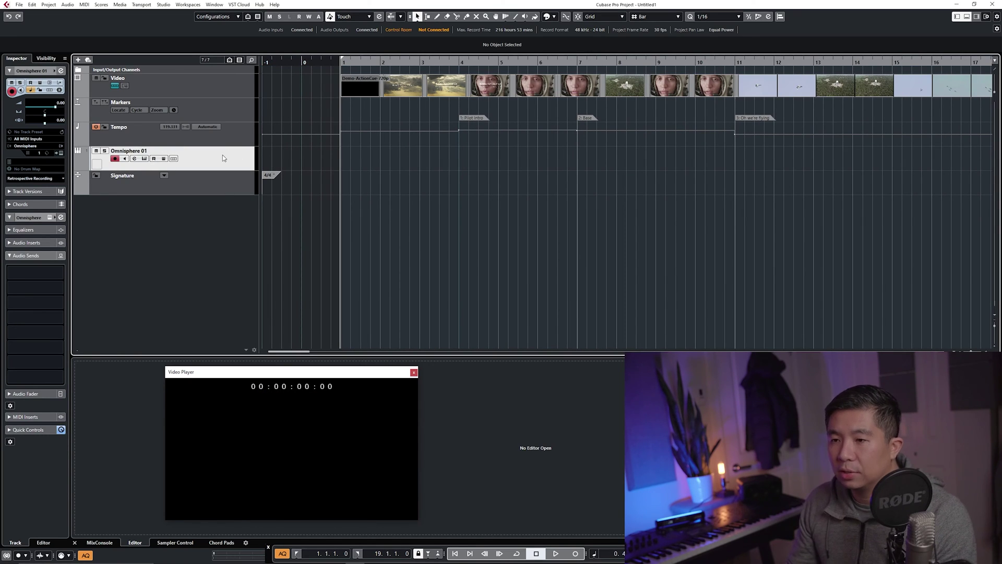
Step: Colour the Omnisphere 01 track red from the Colorize palette
key(alt+c)
click(483, 294)
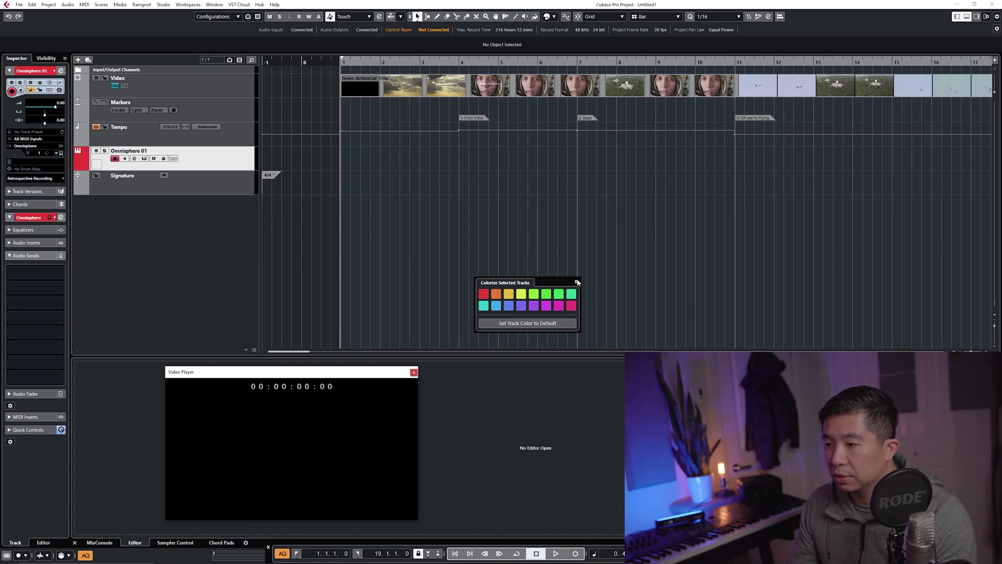
click(577, 283)
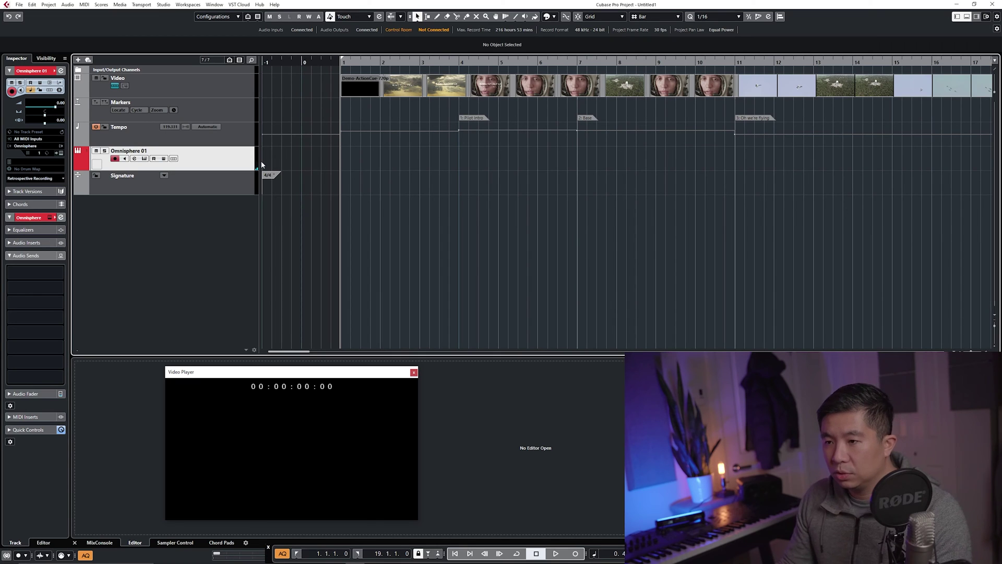
Step: Create an empty MIDI part between the locators and open it in the Key Editor
double_click(350, 161)
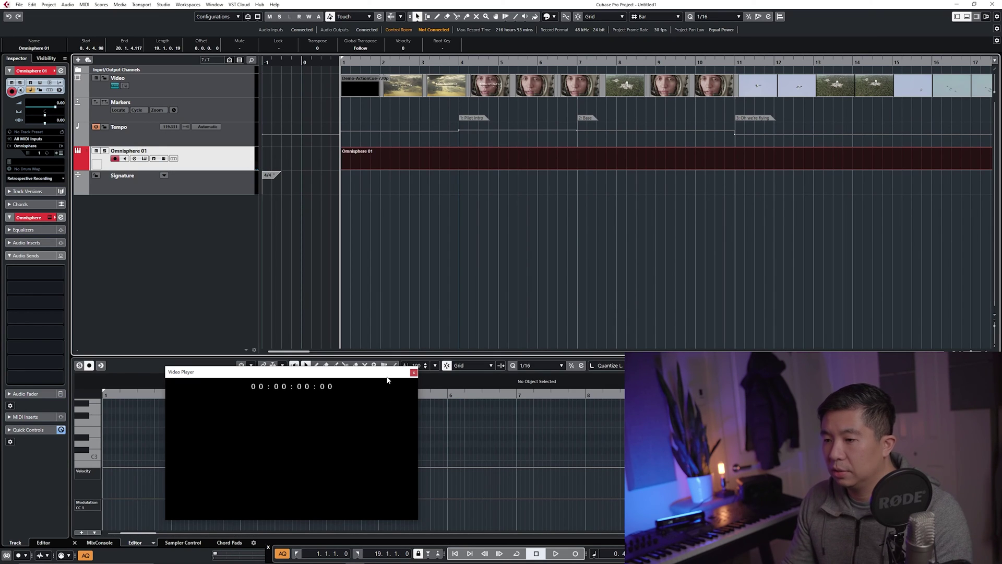
drag(387, 379, 229, 202)
key(ctrl+e)
drag(371, 262, 459, 282)
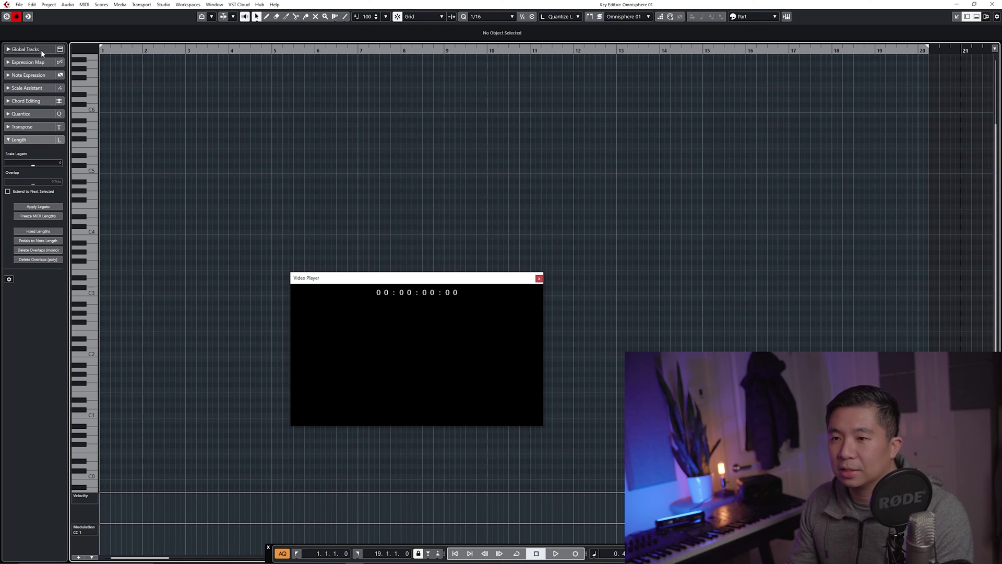
Step: Tick Video, Markers, Tempo and Signature under Global Tracks and move the Video Player lower
click(8, 50)
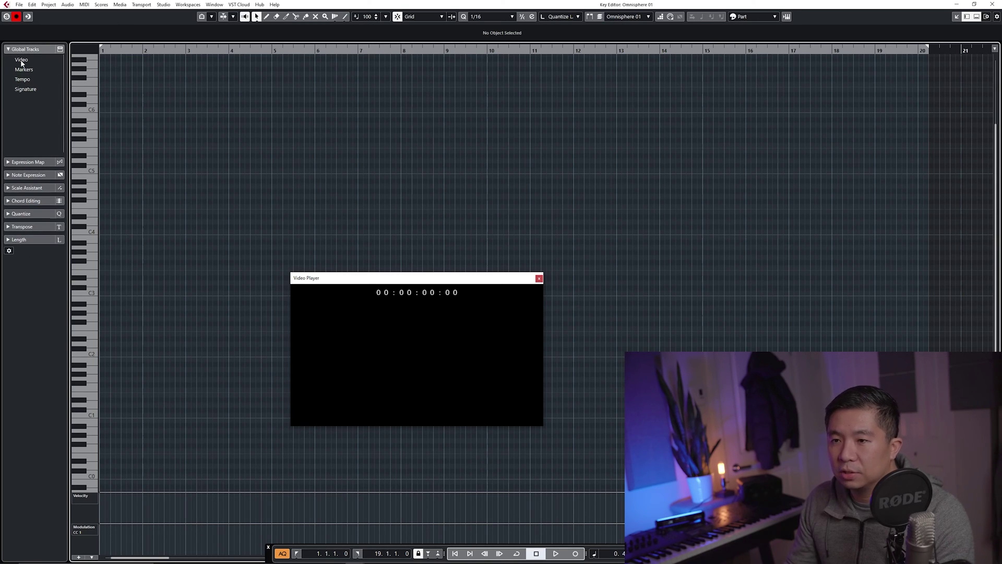
click(17, 60)
click(21, 69)
click(22, 79)
click(23, 90)
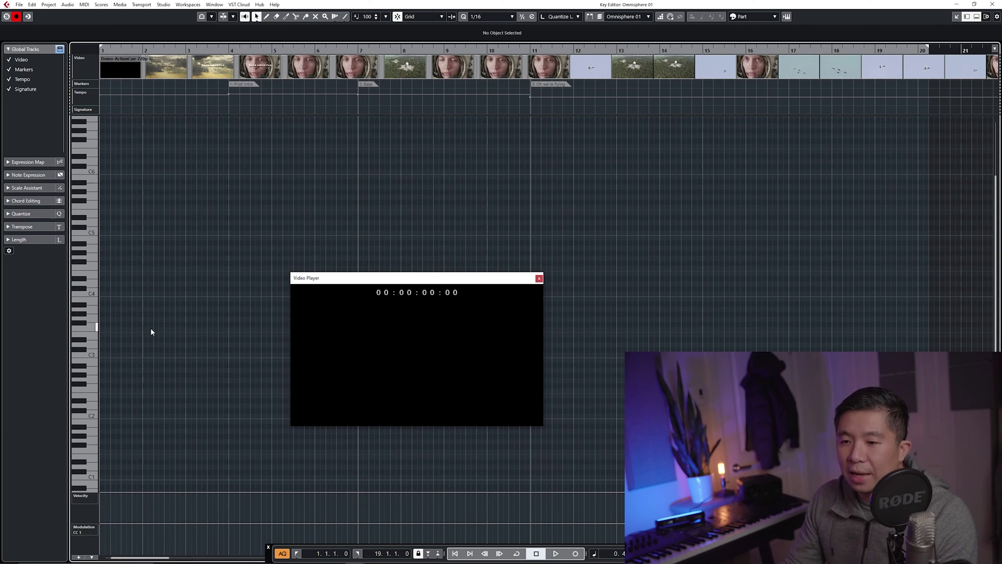
drag(409, 279, 323, 341)
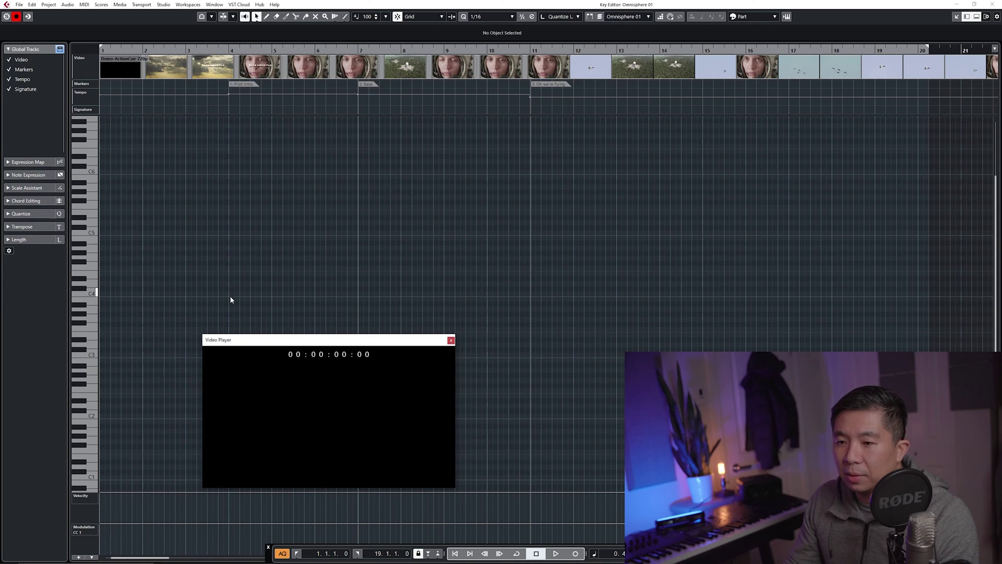
Step: Set Chord Editing to minor triads, removing a test D4 note
click(230, 284)
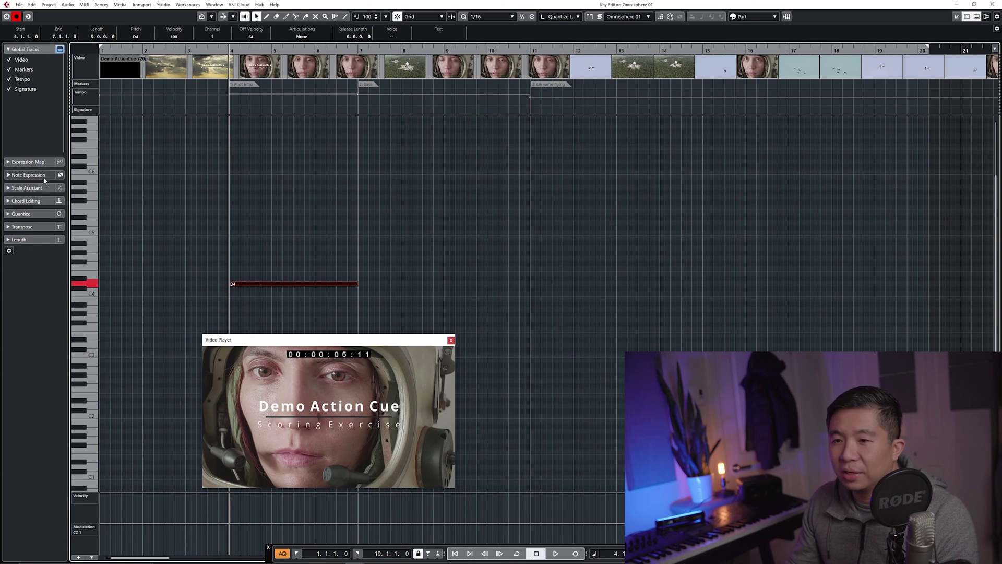
click(34, 203)
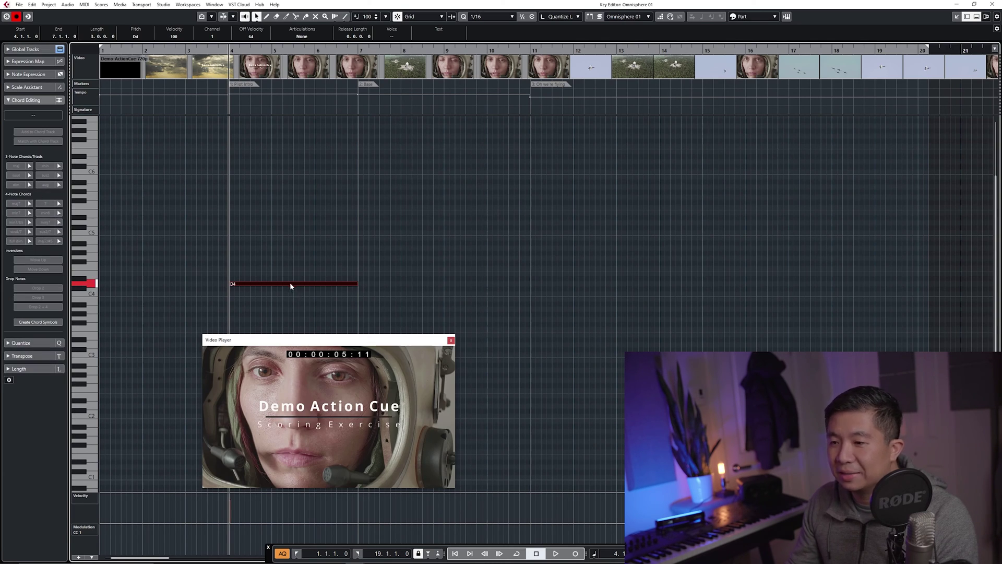
key(Delete)
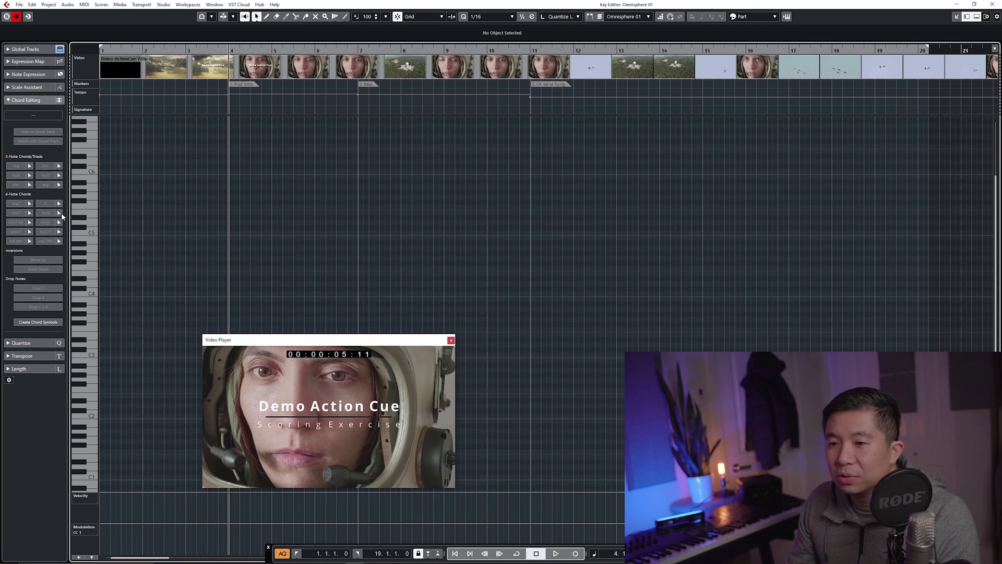
click(58, 167)
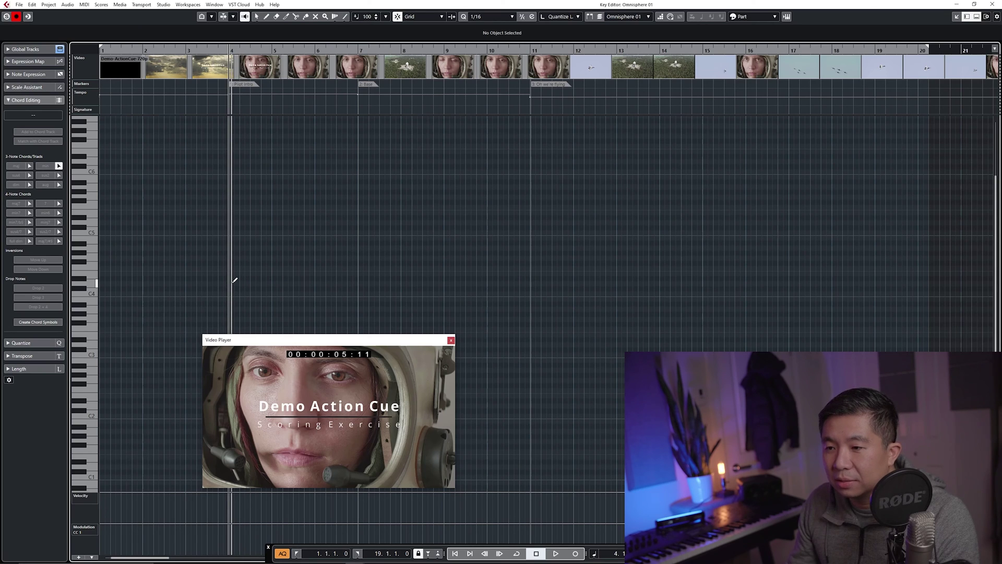
Step: Draw D minor from bar 4 to 7 and G minor to bar 11, then dock the editor
drag(234, 283, 361, 282)
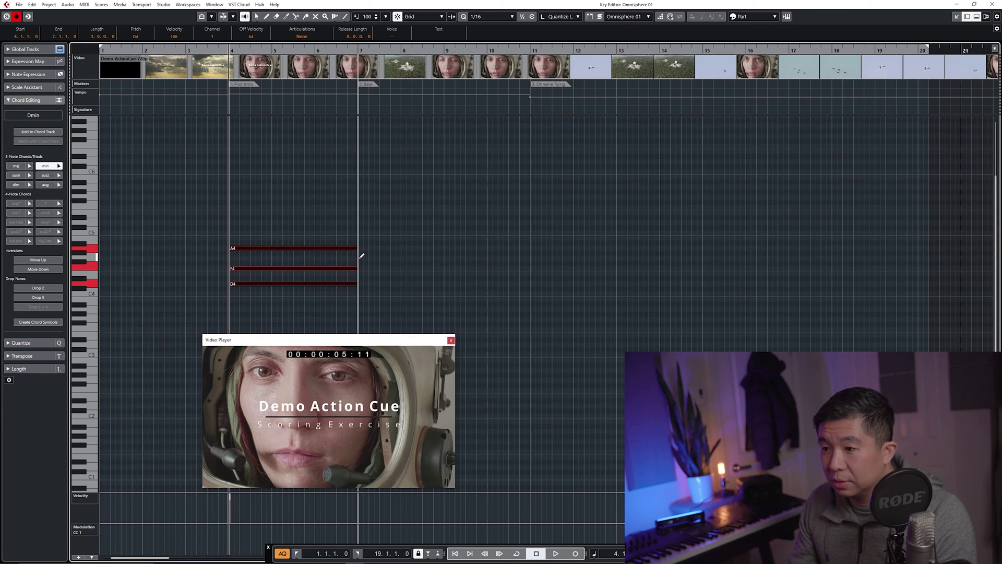
drag(361, 256, 530, 256)
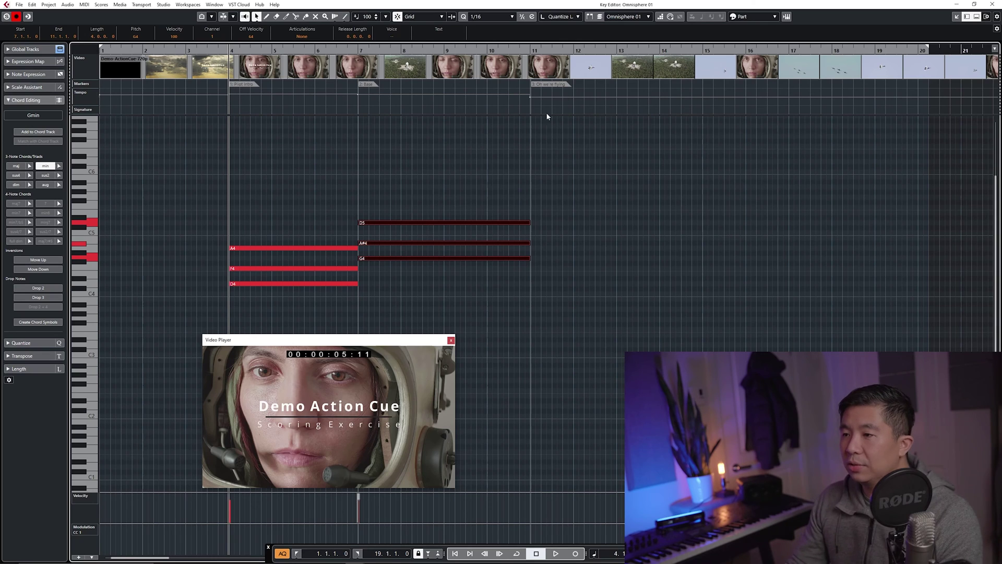
click(218, 159)
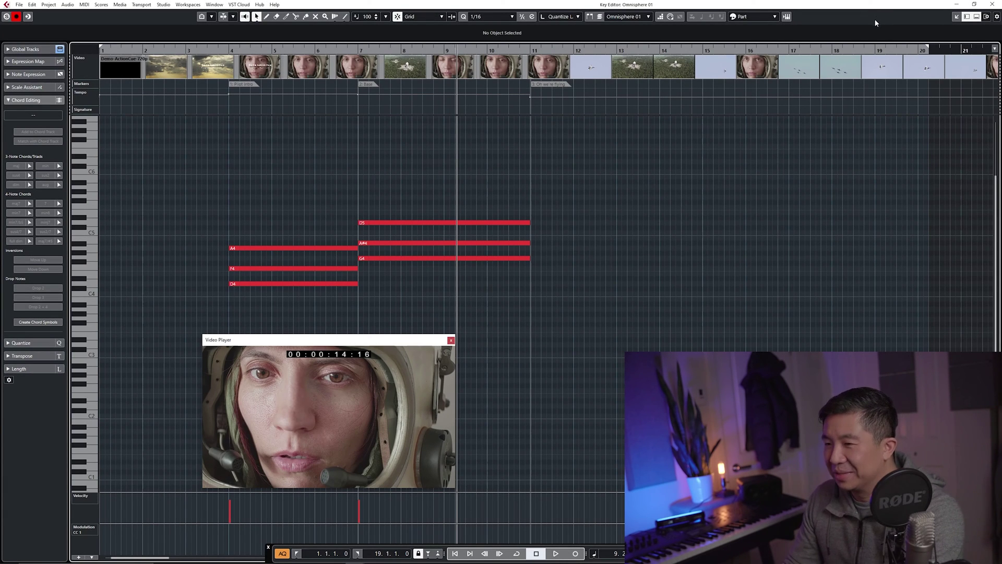
click(956, 17)
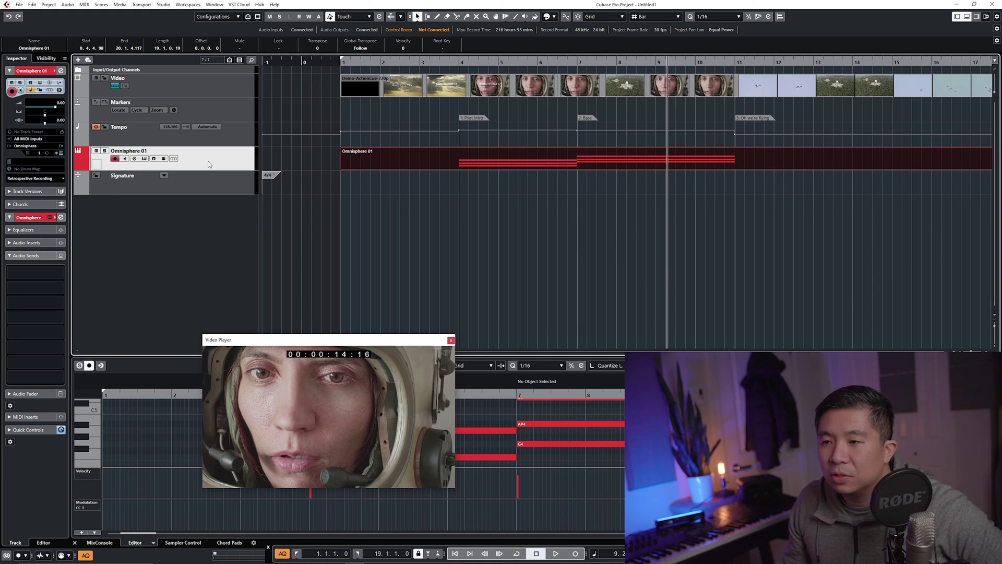
Step: In Omnisphere 01's Track Controls Settings, make Toggle time base a visible control and apply
right_click(222, 162)
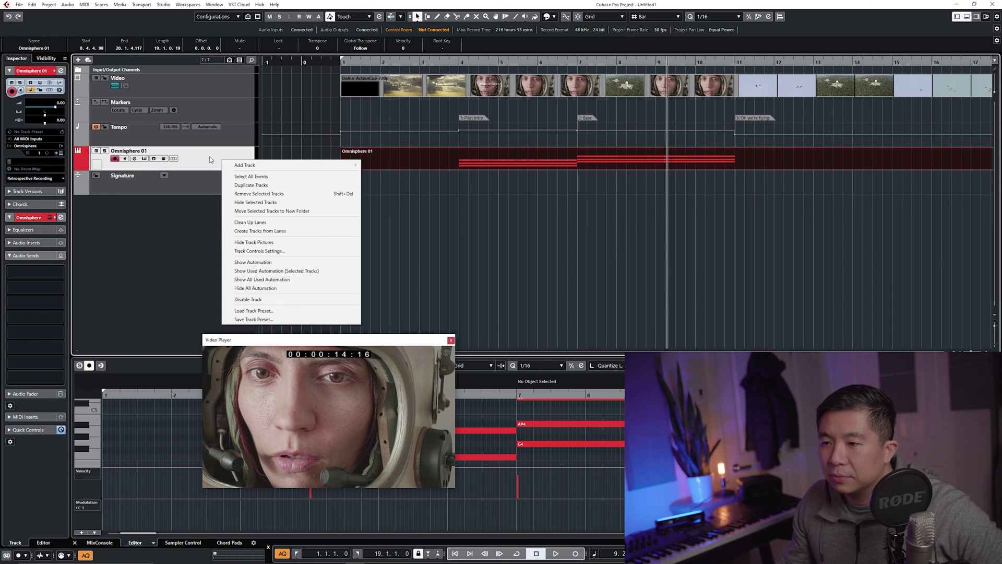
click(211, 160)
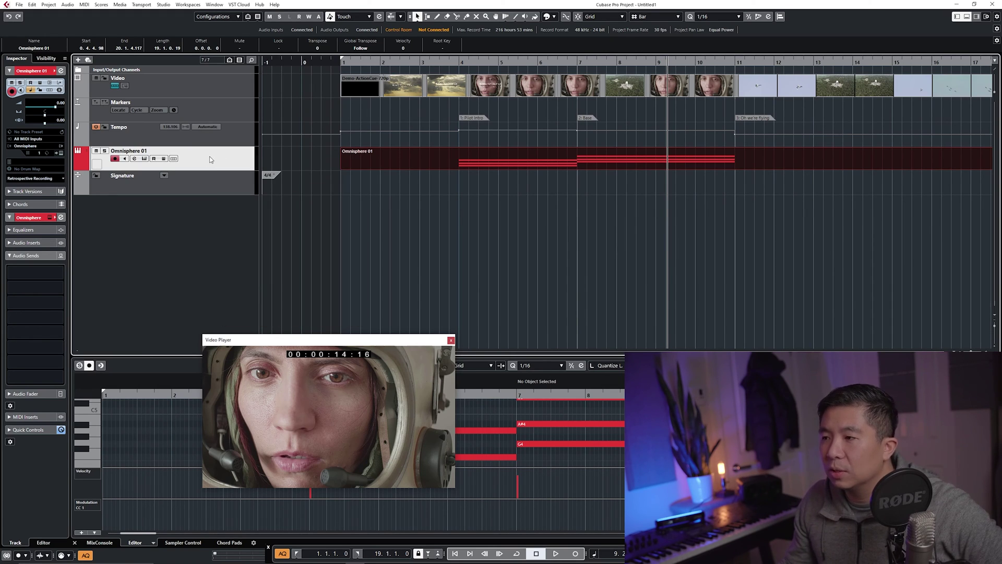
right_click(211, 159)
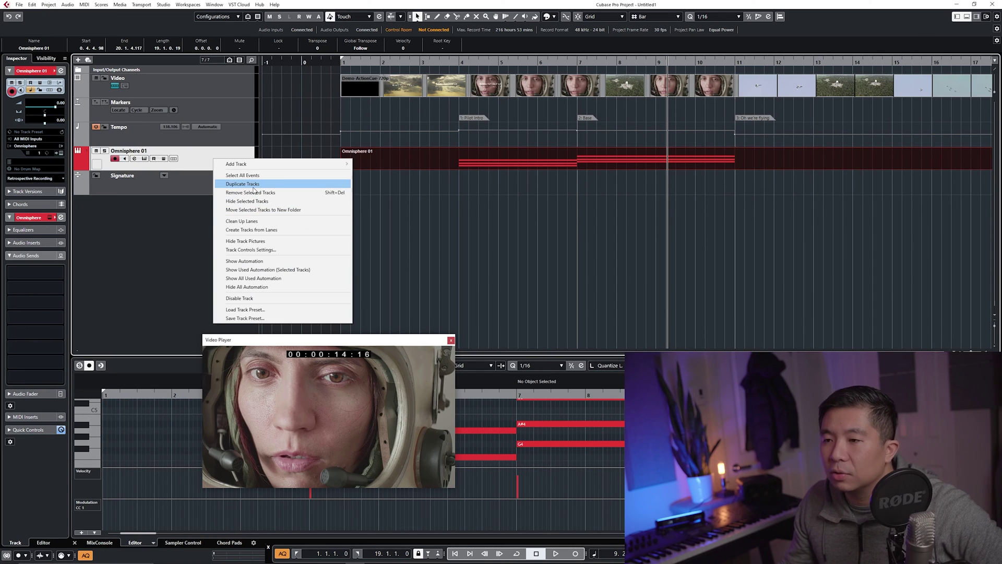
click(204, 162)
right_click(198, 162)
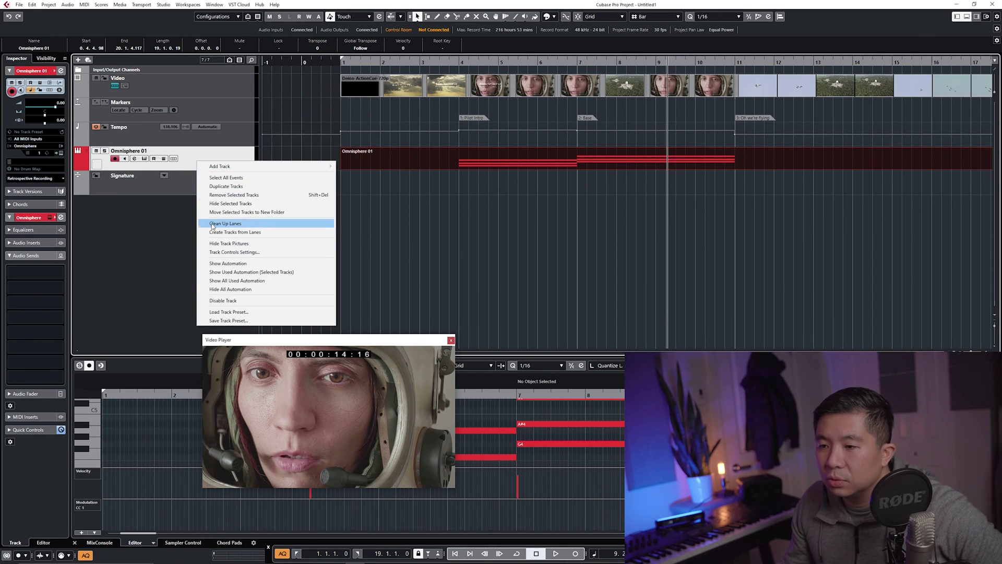
click(230, 252)
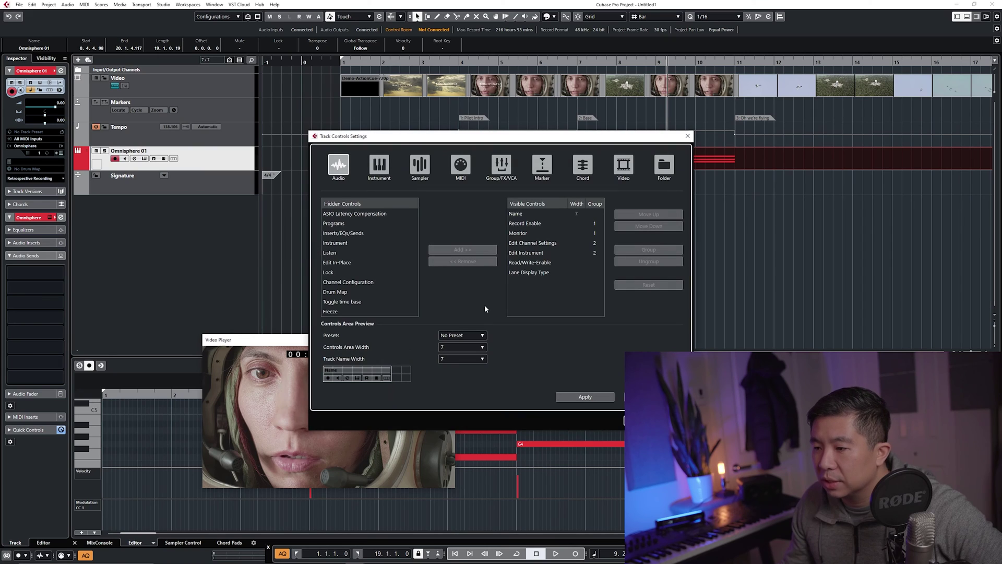
click(342, 301)
click(463, 250)
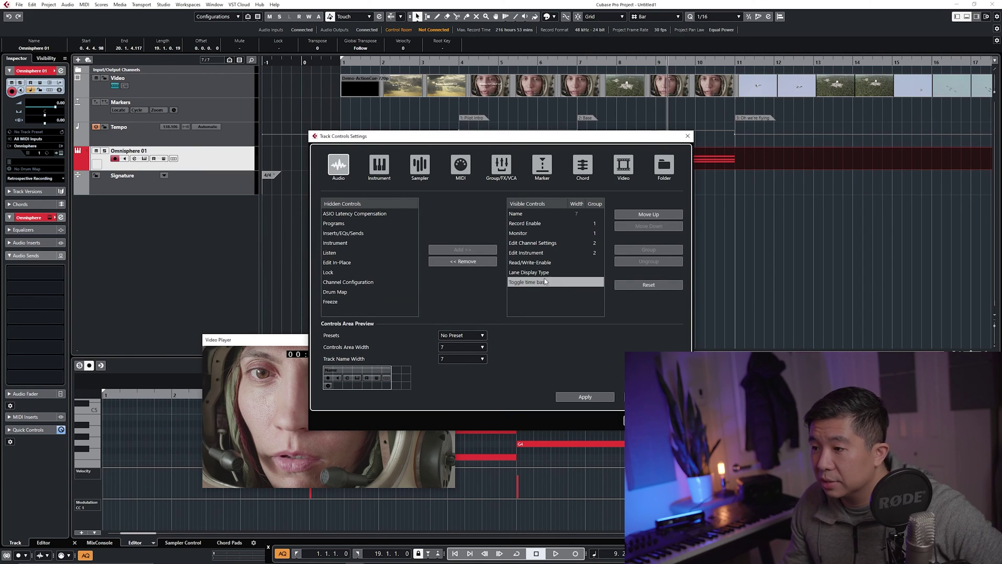
click(595, 398)
click(642, 396)
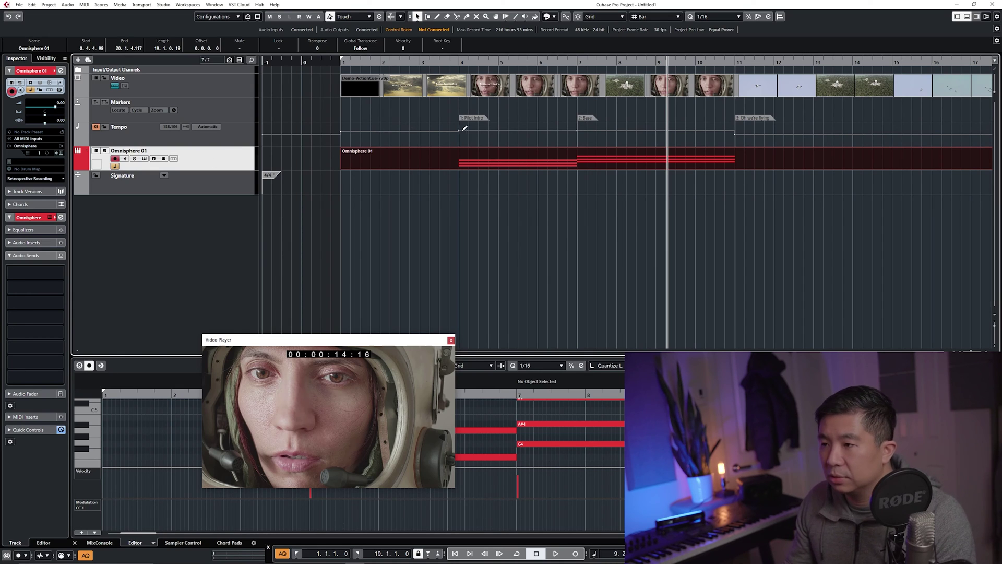
Step: Raise the bar-4 tempo to 170 BPM, set Omnisphere 01 to a linear time base, then lower it to 105 BPM
mouse_move(461, 134)
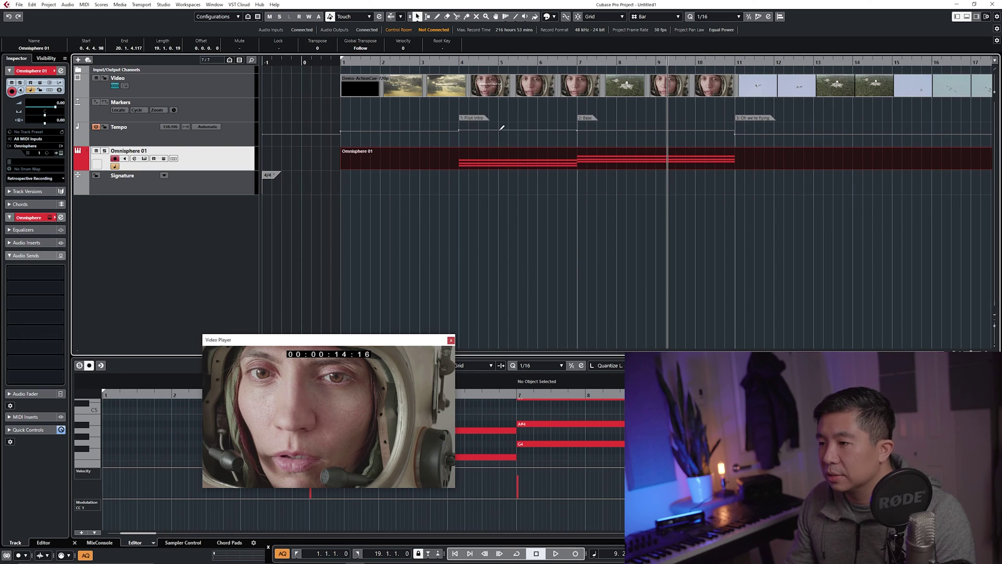
drag(460, 133, 469, 136)
click(116, 166)
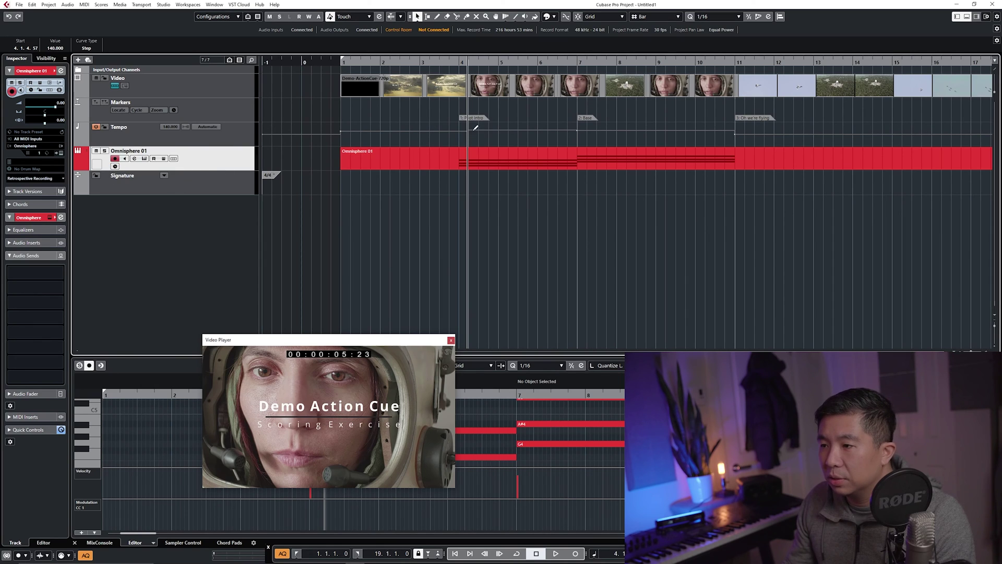
mouse_move(470, 132)
mouse_down()
mouse_move(471, 147)
mouse_move(488, 130)
mouse_up()
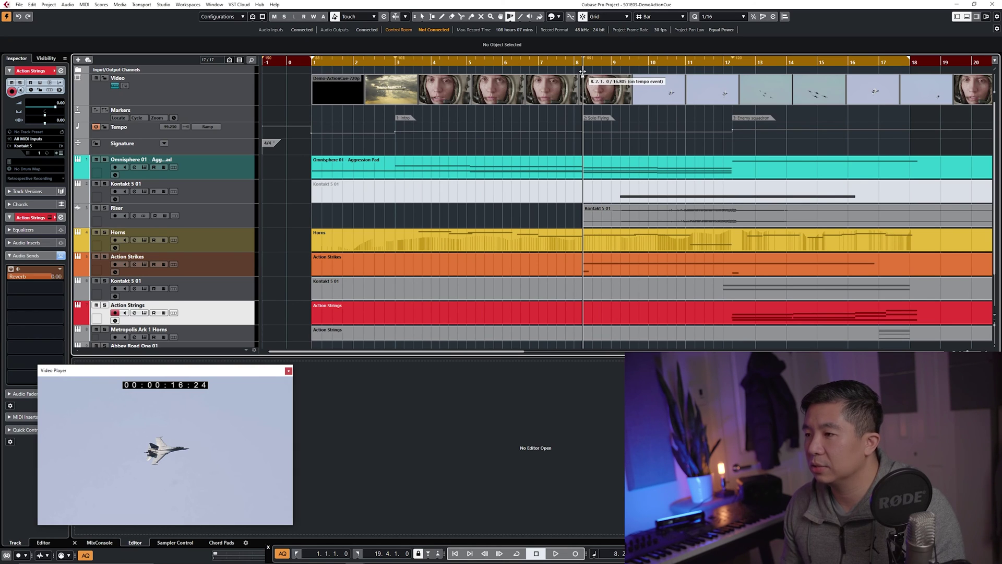
Step: Warp bar 8 and bar 12 later in the ruler so they land on the marker hits
drag(582, 72, 588, 70)
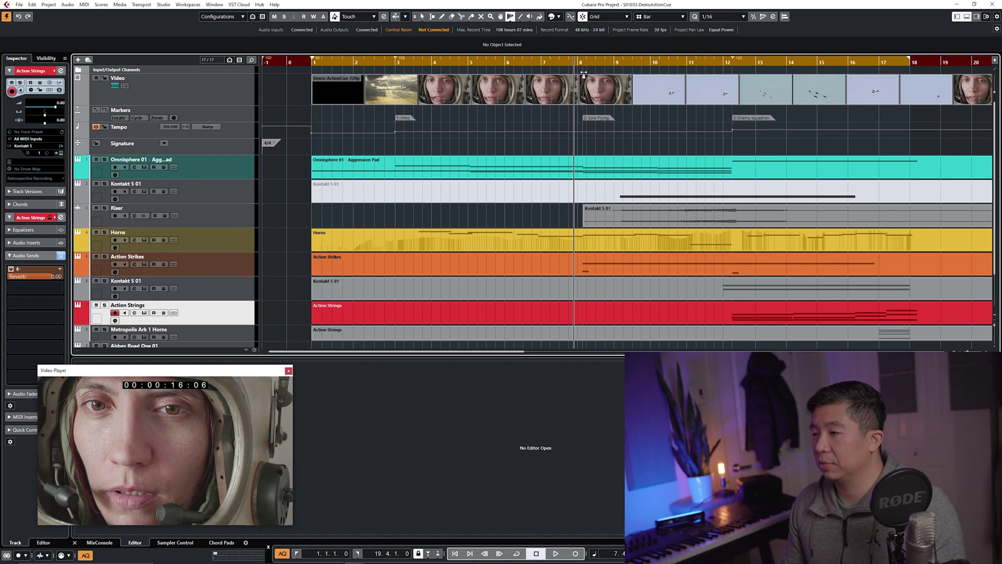
drag(577, 71, 577, 72)
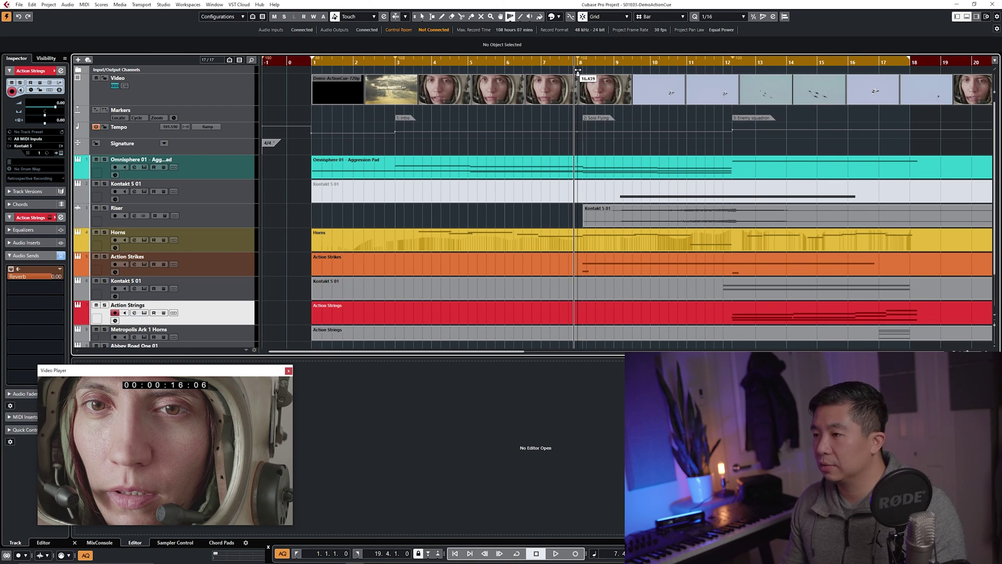
drag(578, 70, 583, 70)
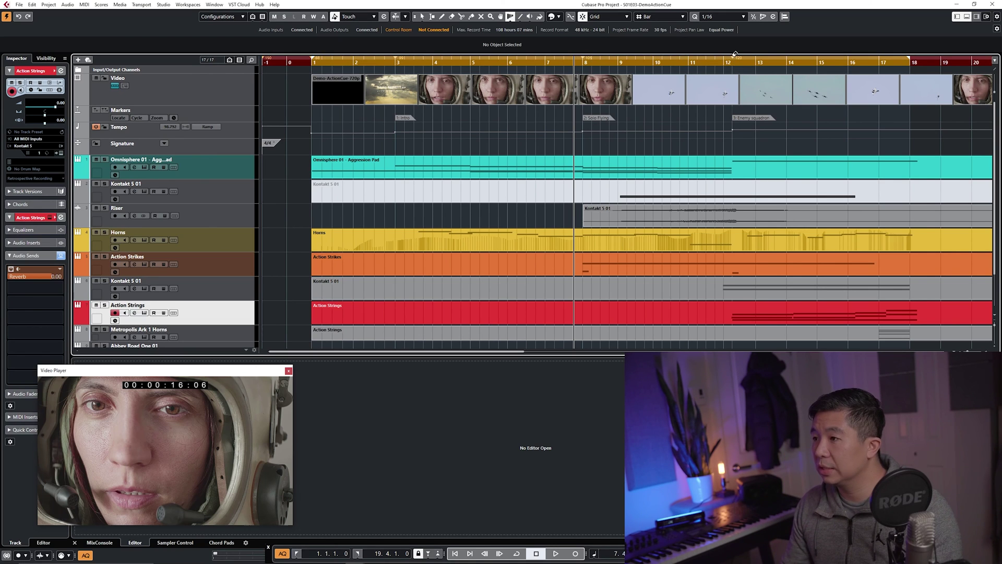
drag(735, 54, 733, 59)
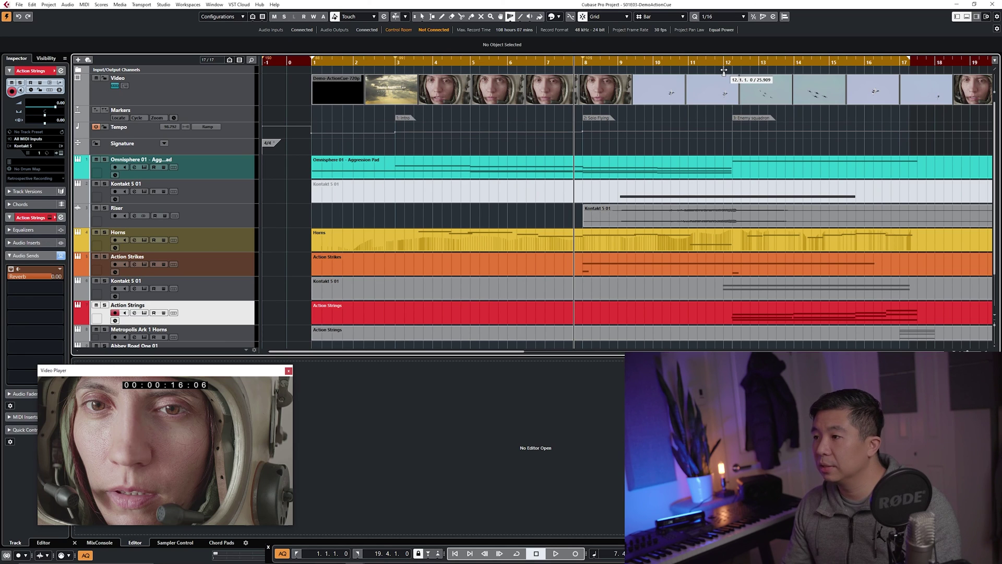
drag(724, 70, 733, 71)
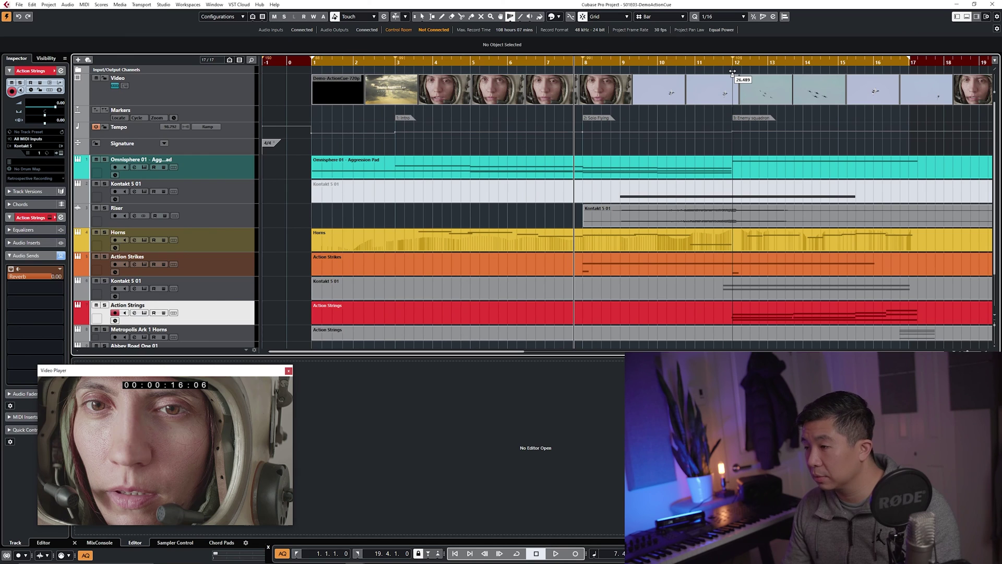
Step: Select Object Selection (Sizing Moves Contents), return to the project start, and move the Video Player over the track list
key(1)
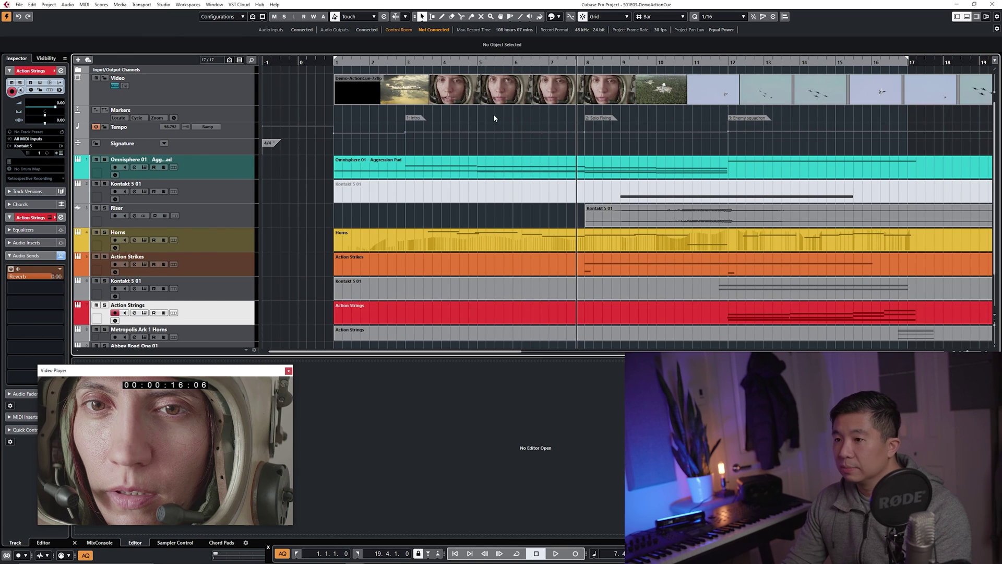
key(1)
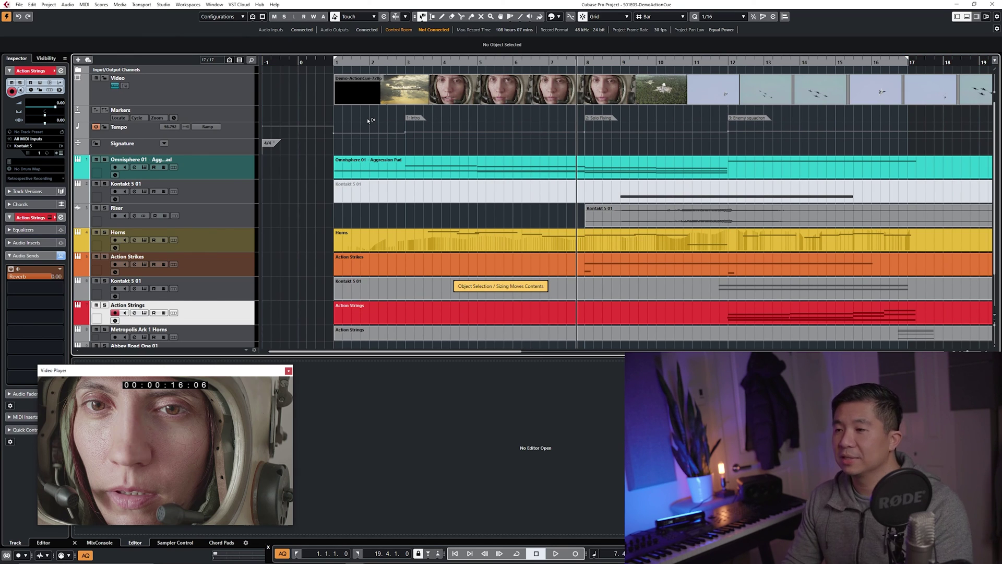
key(Home)
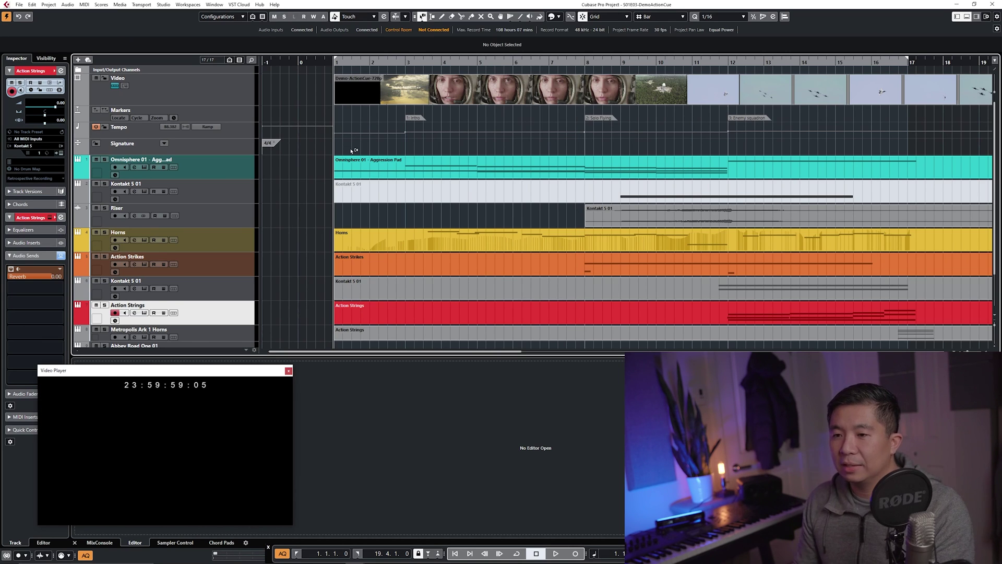
drag(194, 410, 228, 193)
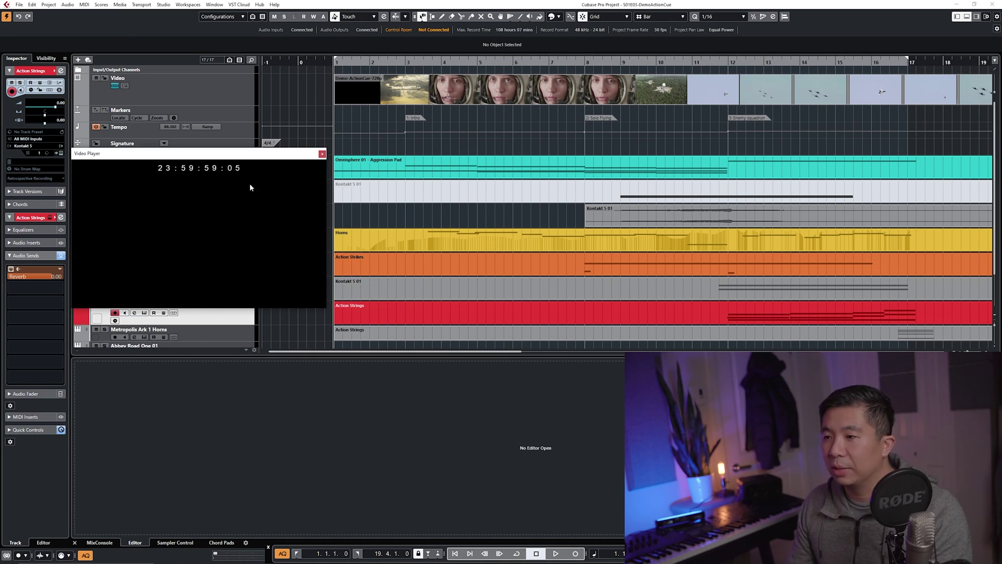